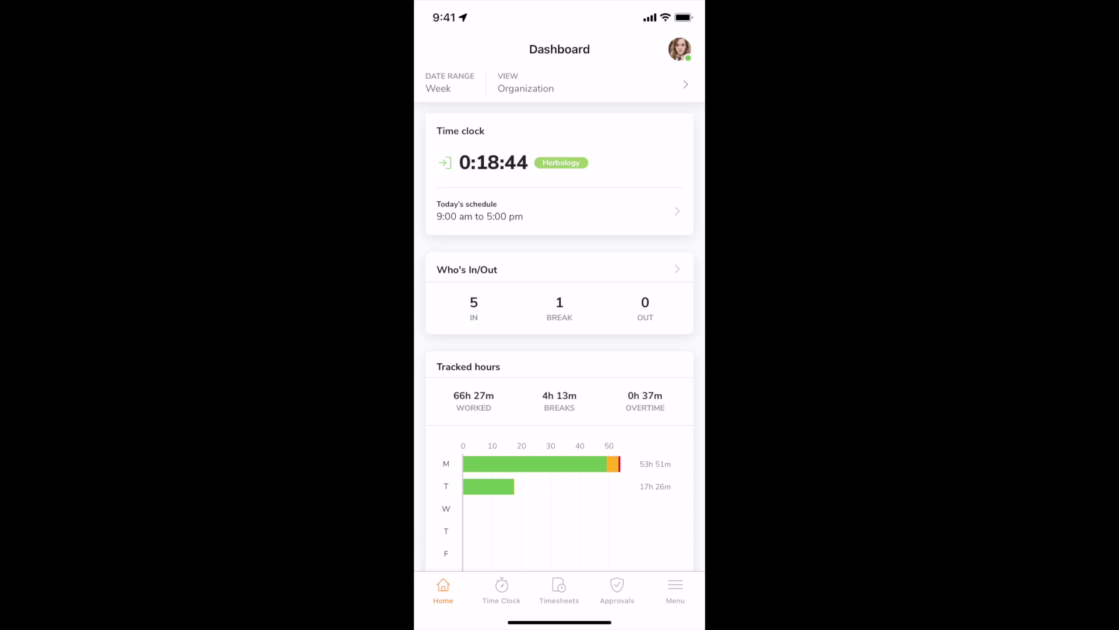
Step: Switch the Jibble app to Kiosk mode from the Menu and confirm
{"action": "left_click", "coordinate": [675, 589]}
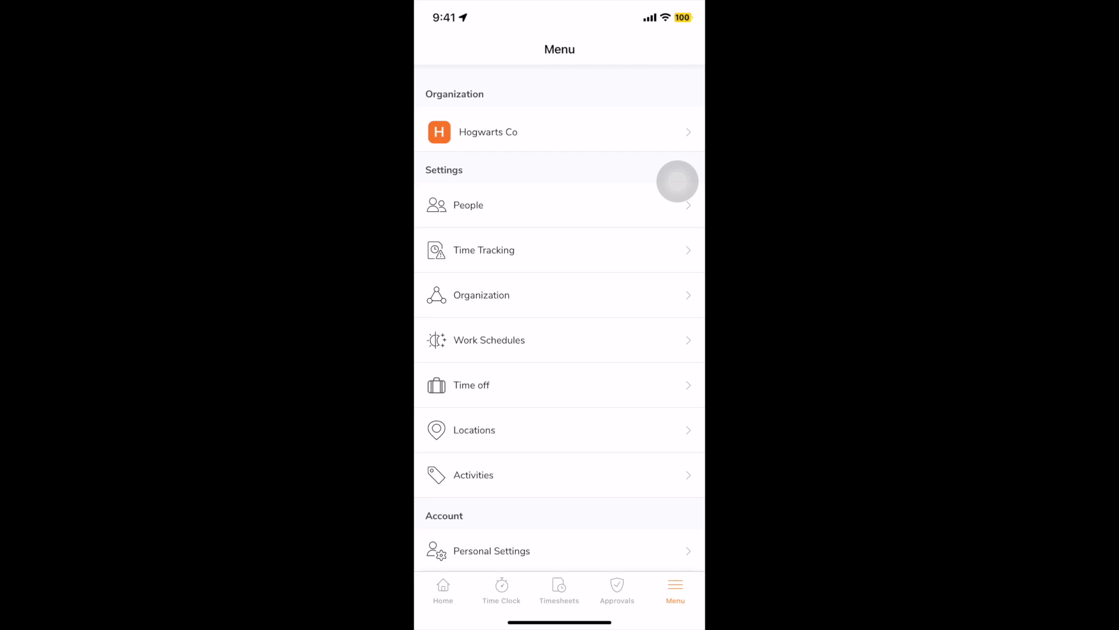
{"action": "scroll", "coordinate": [678, 181], "scroll_direction": "down", "scroll_amount": 5}
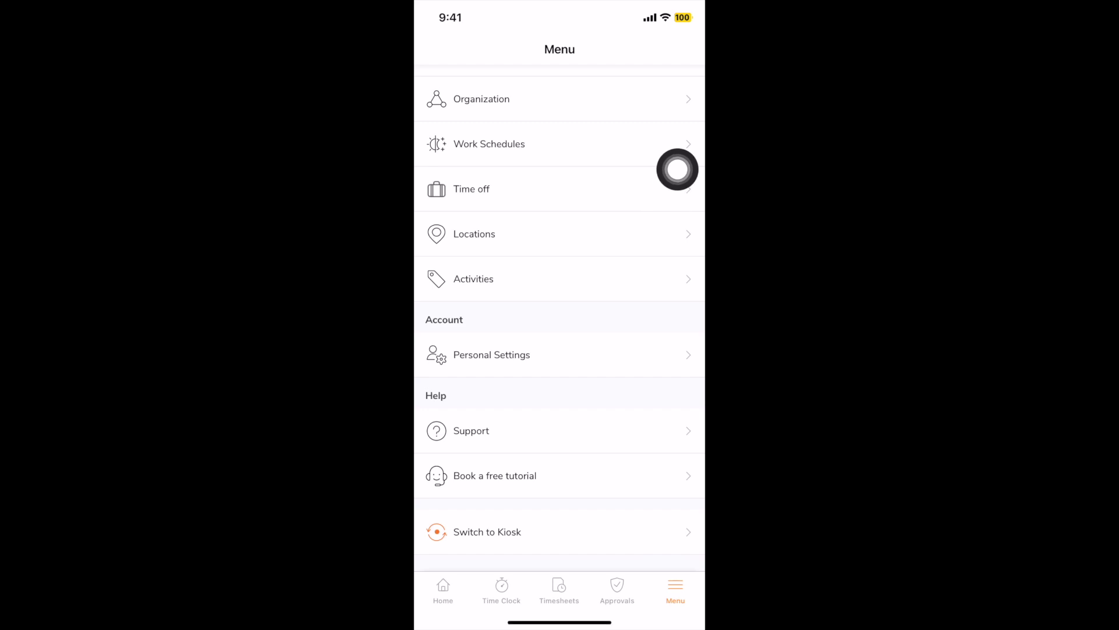
{"action": "left_click", "coordinate": [487, 532]}
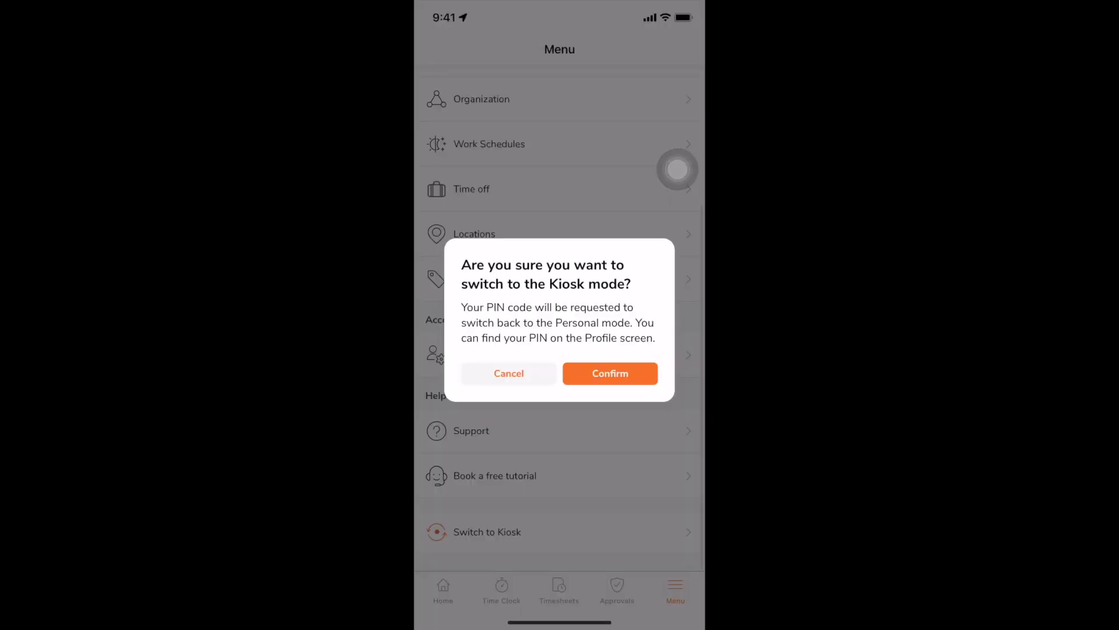
{"action": "left_click", "coordinate": [609, 373]}
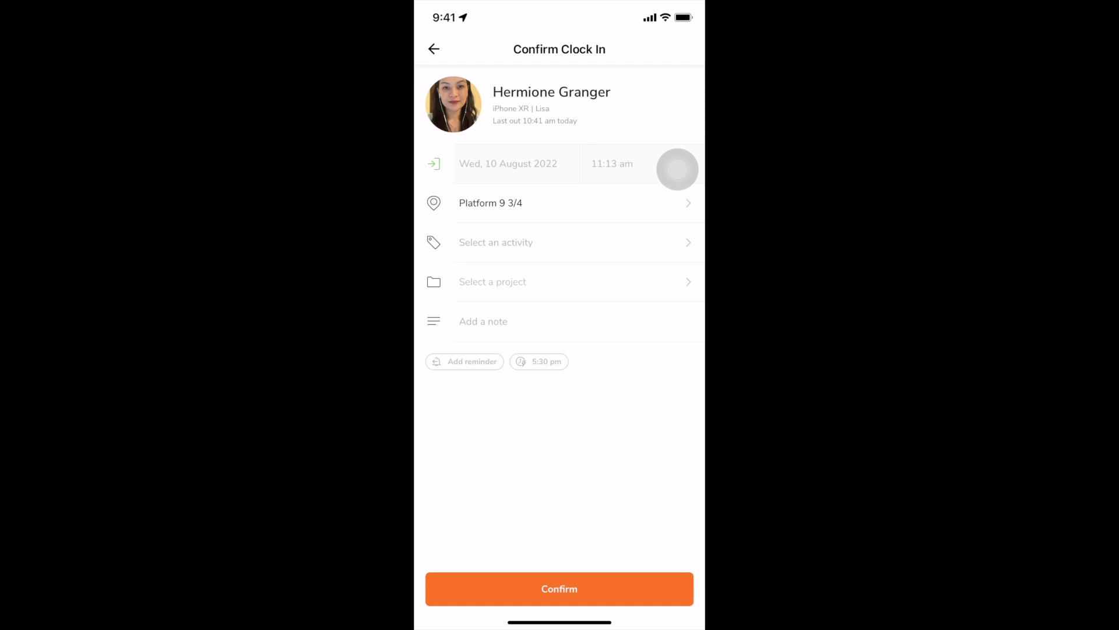
Step: Clock in at the kiosk for Herbology on Project Horcrux
{"action": "left_click", "coordinate": [495, 242]}
{"action": "left_click", "coordinate": [457, 156]}
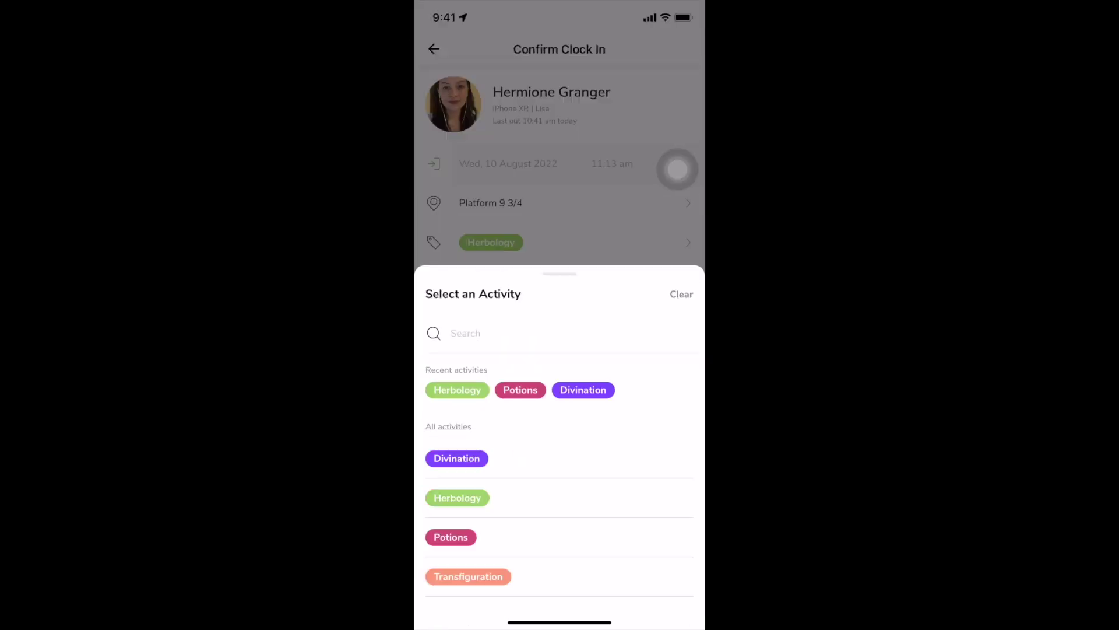
{"action": "left_click", "coordinate": [496, 280]}
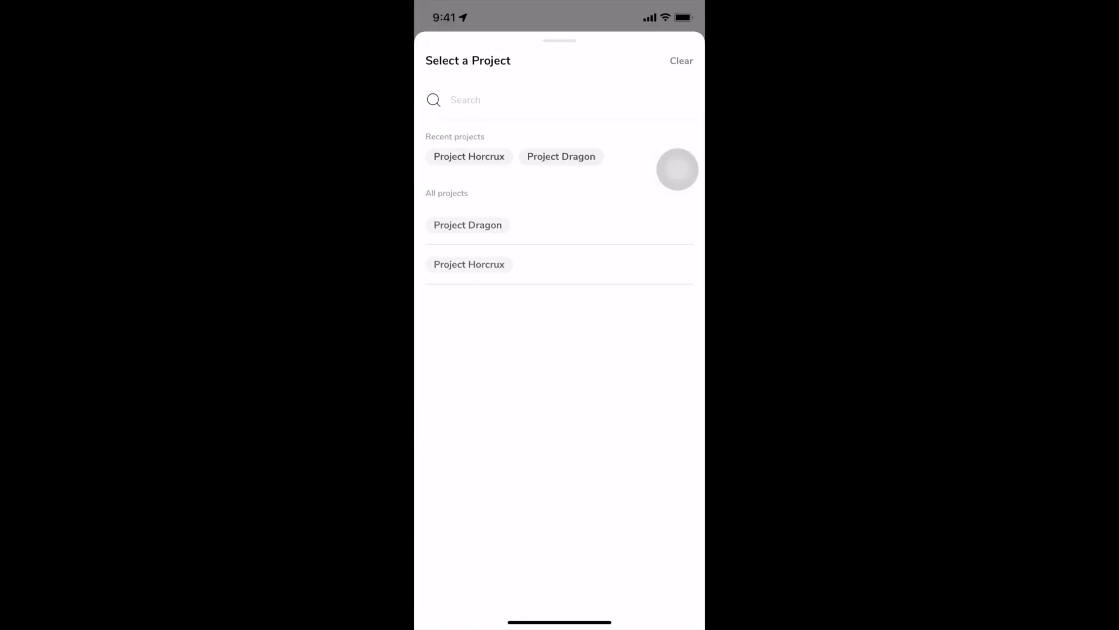
{"action": "left_click", "coordinate": [470, 156]}
{"action": "left_click", "coordinate": [559, 589]}
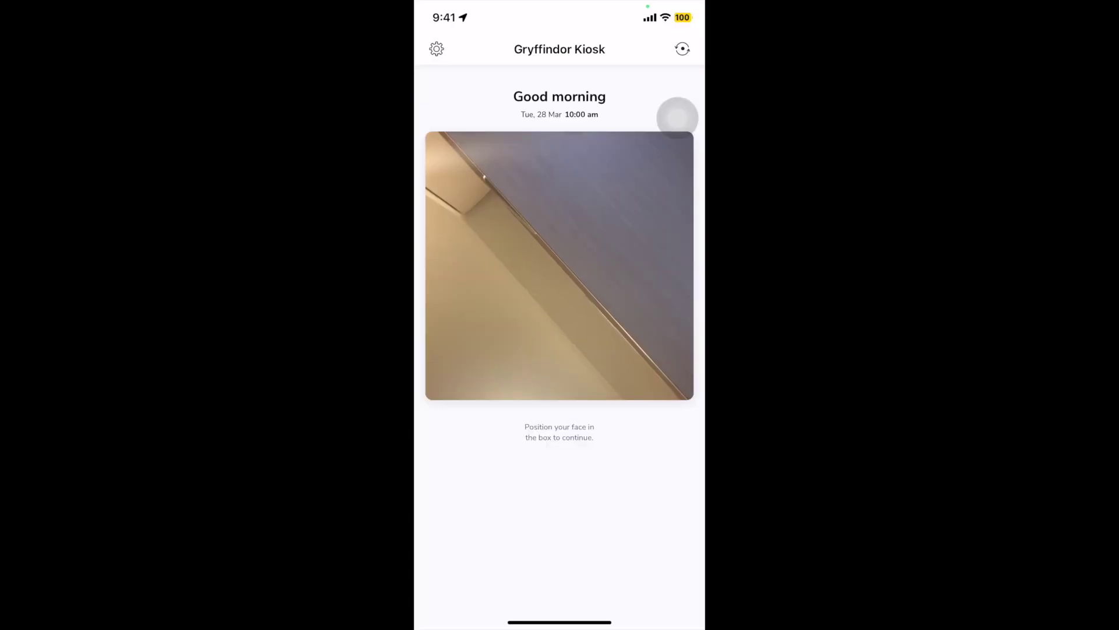
Step: Enter the admin PIN, enable Speed Face Recognition Mode, and turn the phone's Wi-Fi off
{"action": "left_click", "coordinate": [436, 48]}
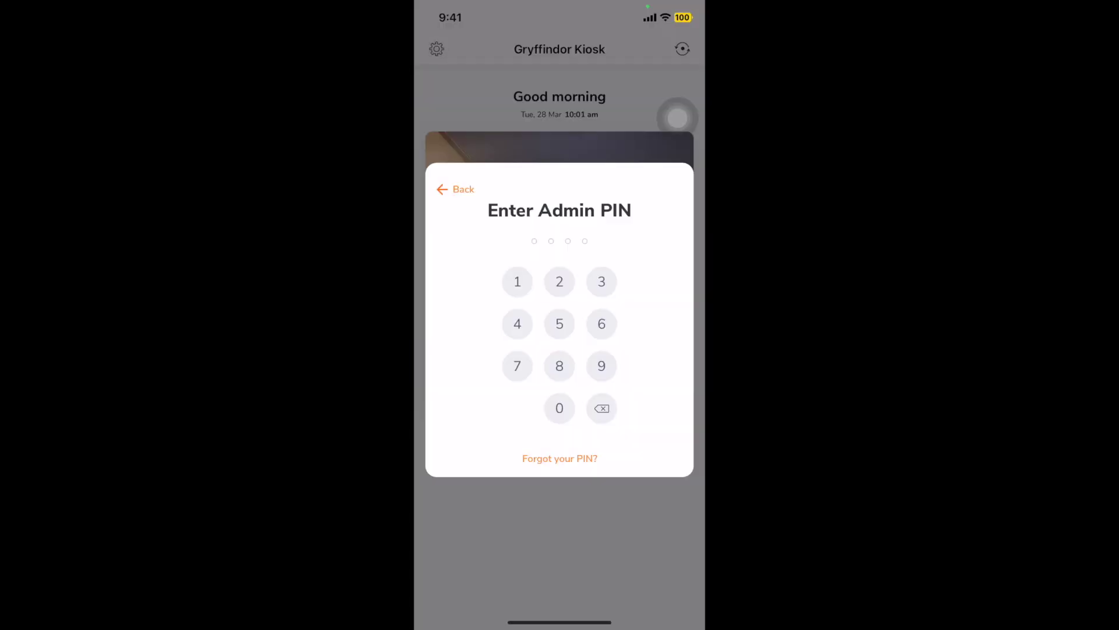
{"action": "left_click", "coordinate": [559, 405]}
{"action": "left_click", "coordinate": [434, 396]}
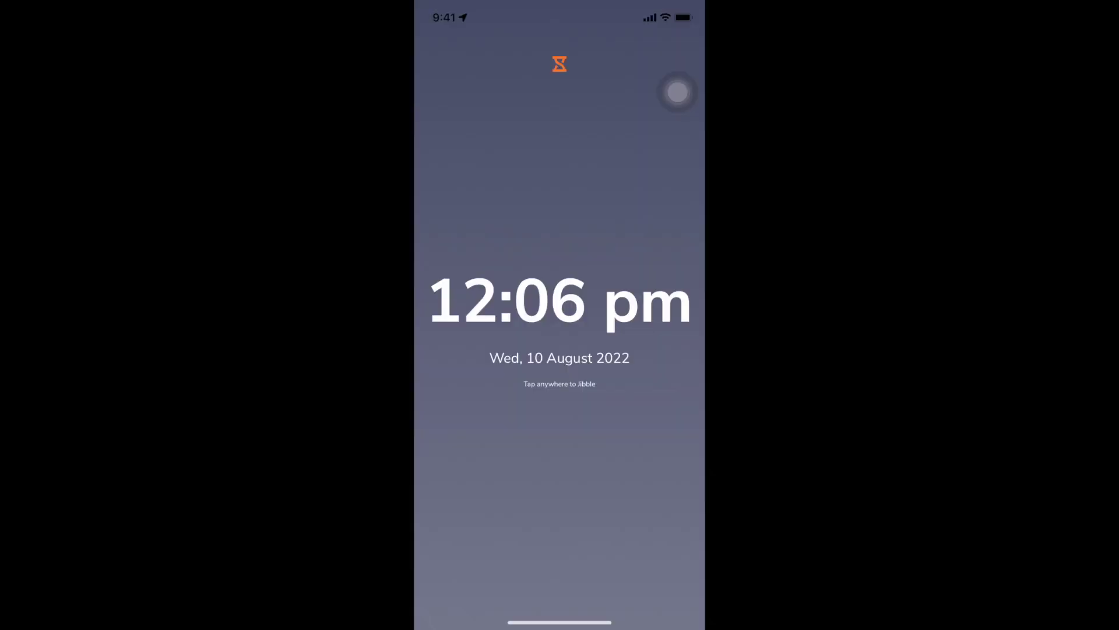
{"action": "left_click_drag", "start_coordinate": [670, 6], "coordinate": [670, 292]}
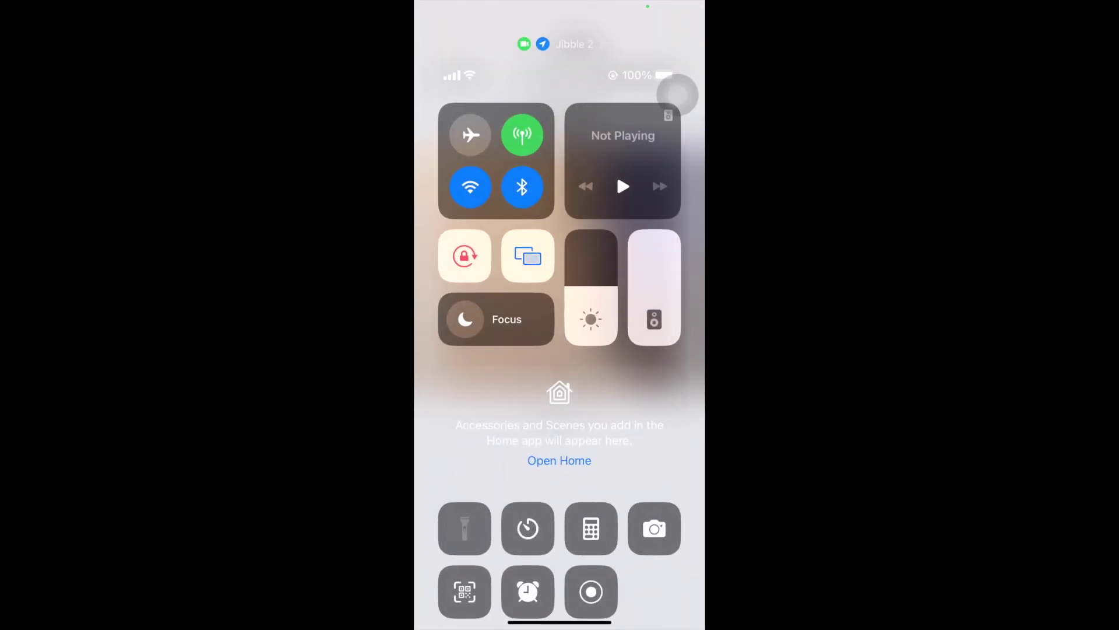
{"action": "left_click", "coordinate": [470, 186]}
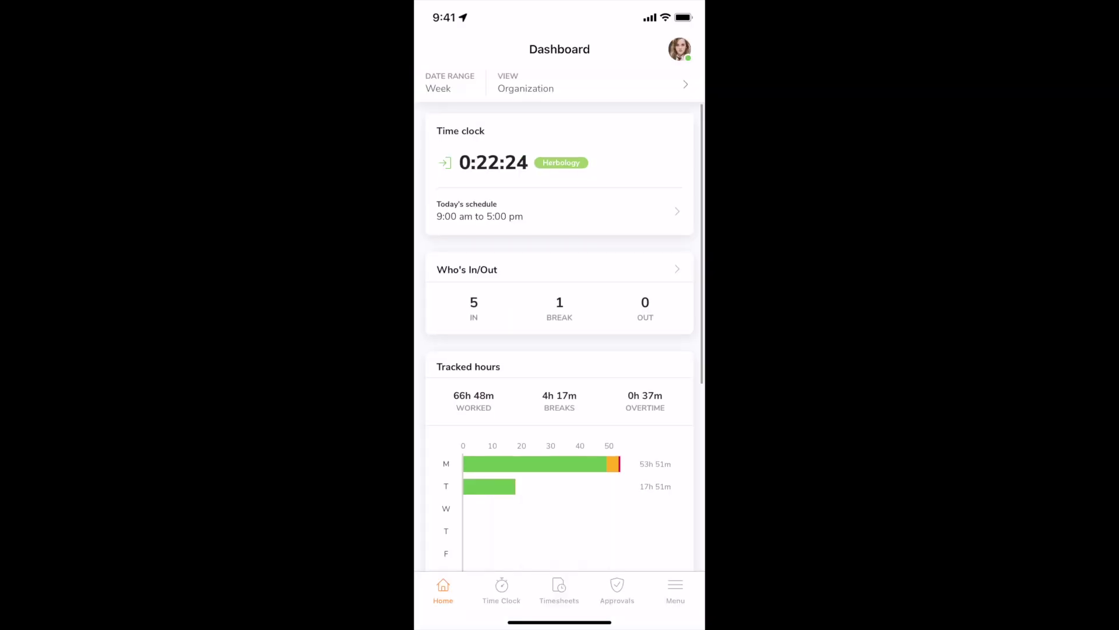
Step: On the Time Clock, confirm a clock-in with activity Herbology and project Project Horcrux
{"action": "left_click", "coordinate": [501, 589]}
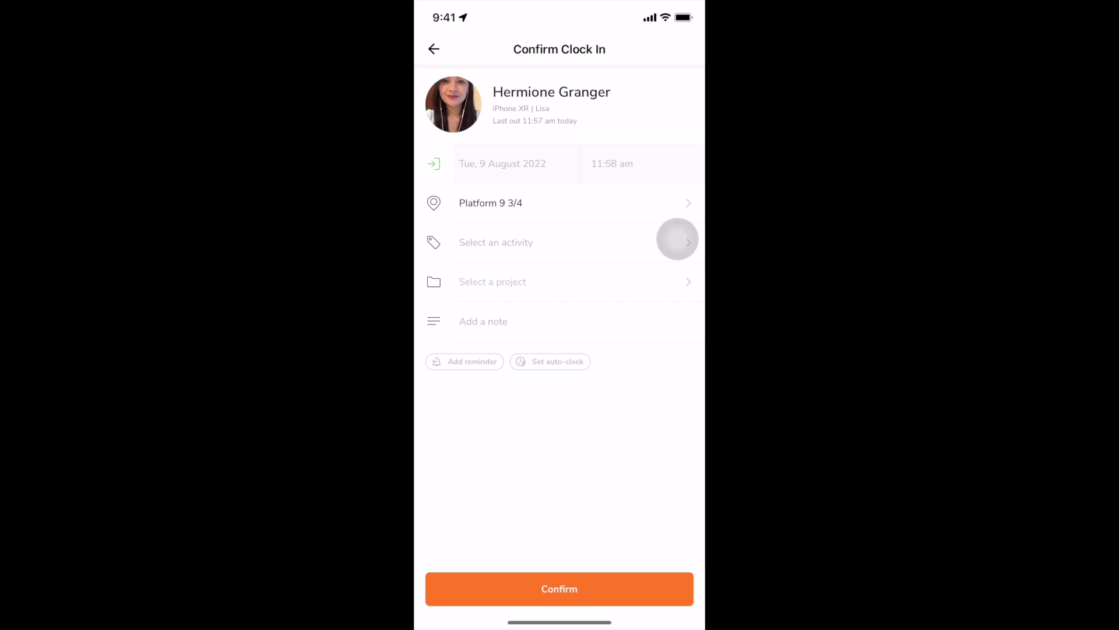
{"action": "left_click", "coordinate": [677, 239]}
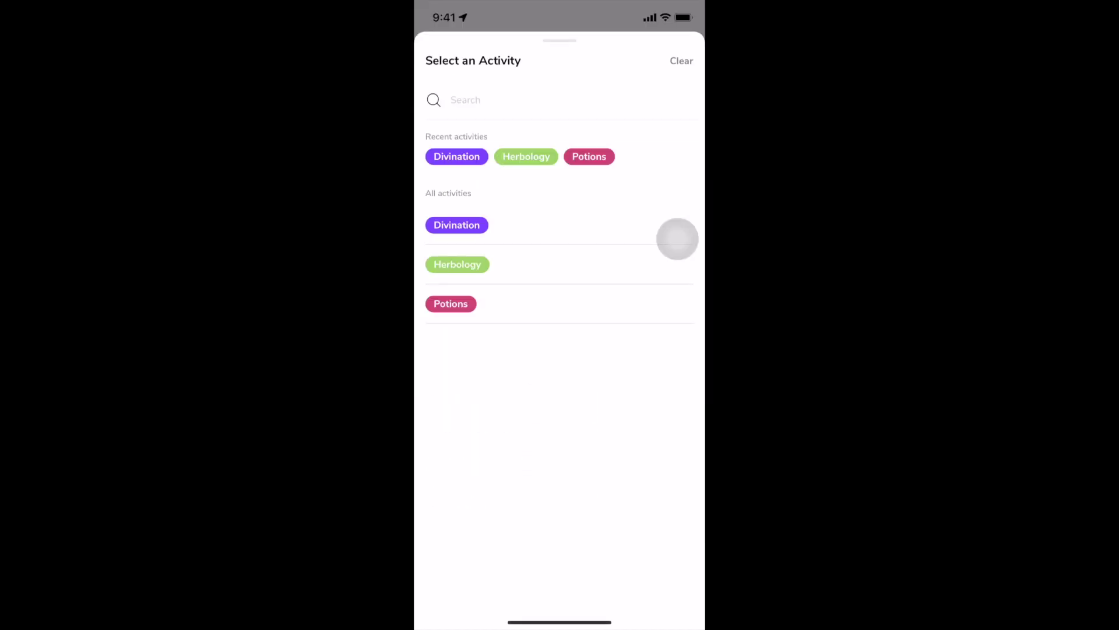
{"action": "left_click", "coordinate": [677, 239]}
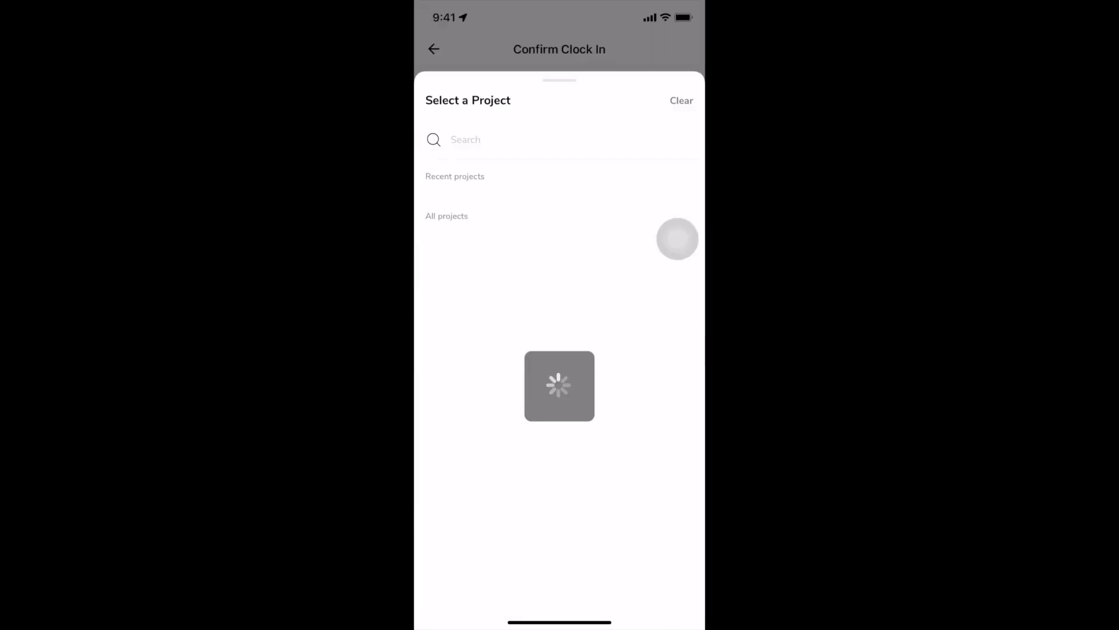
{"action": "left_click", "coordinate": [469, 370]}
{"action": "left_click", "coordinate": [560, 588]}
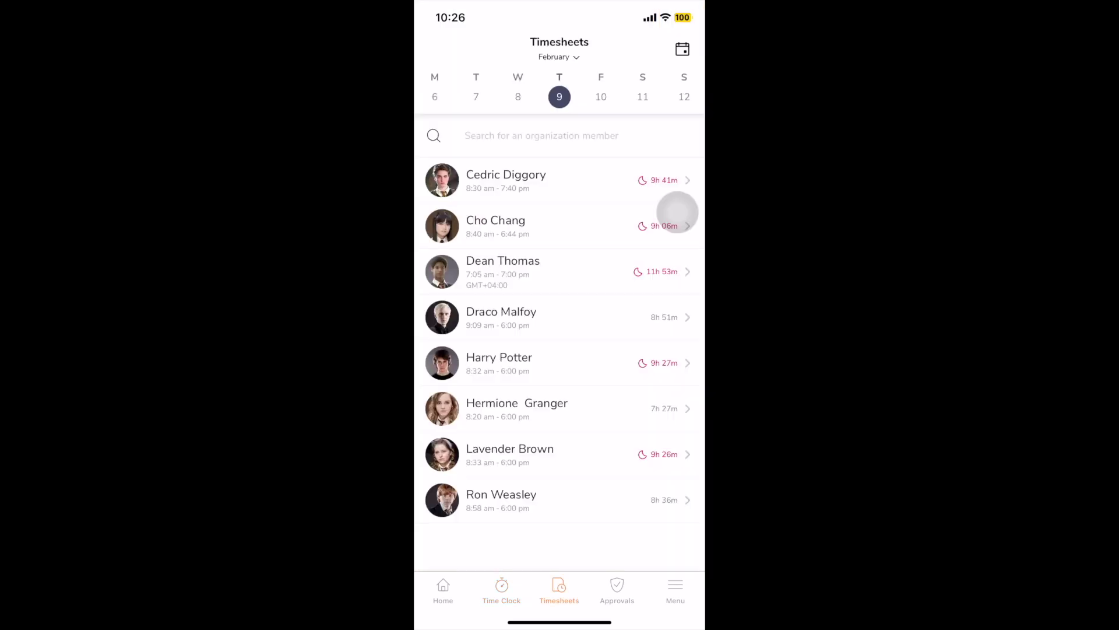
Step: Open the member's Daily Timesheet and view the routes under Location Tracking
{"action": "left_click", "coordinate": [510, 454]}
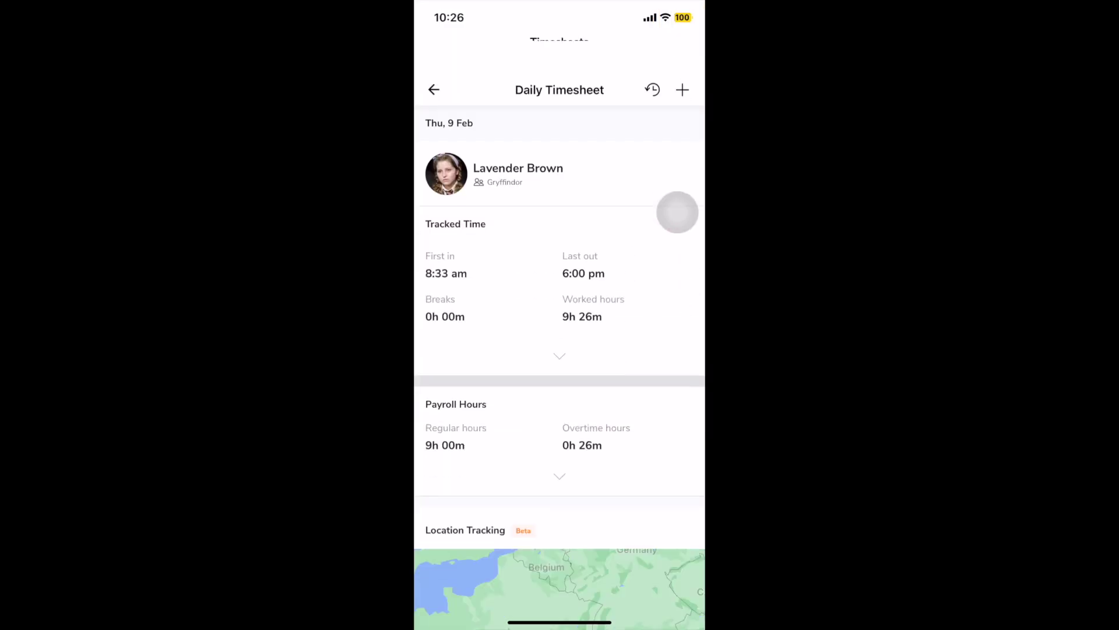
{"action": "scroll", "coordinate": [559, 350], "scroll_direction": "down", "scroll_amount": 3}
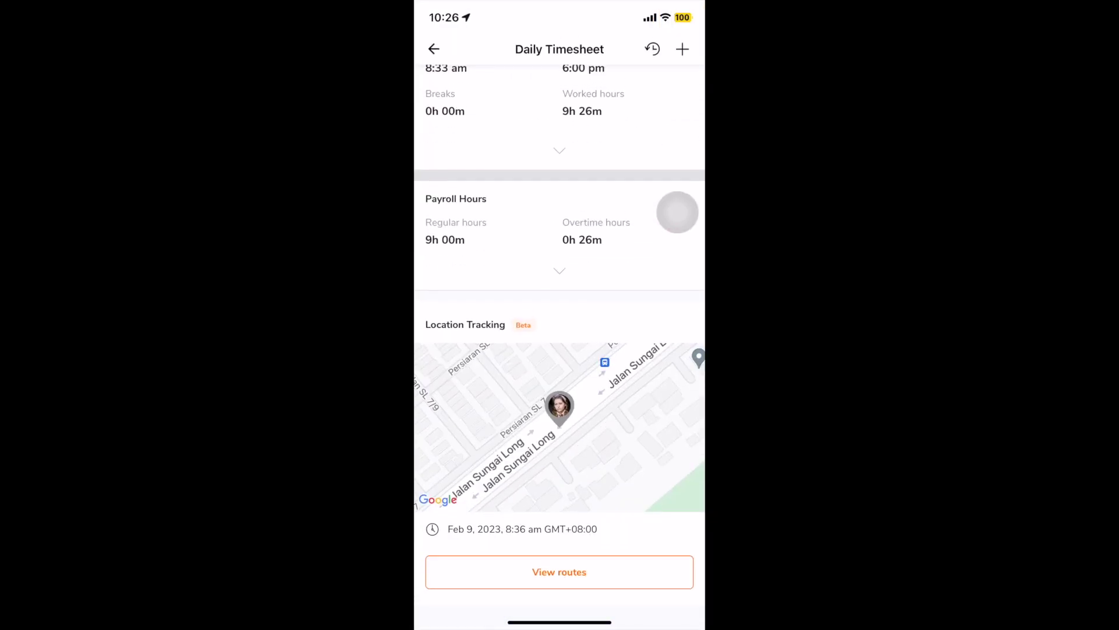
{"action": "left_click", "coordinate": [560, 559]}
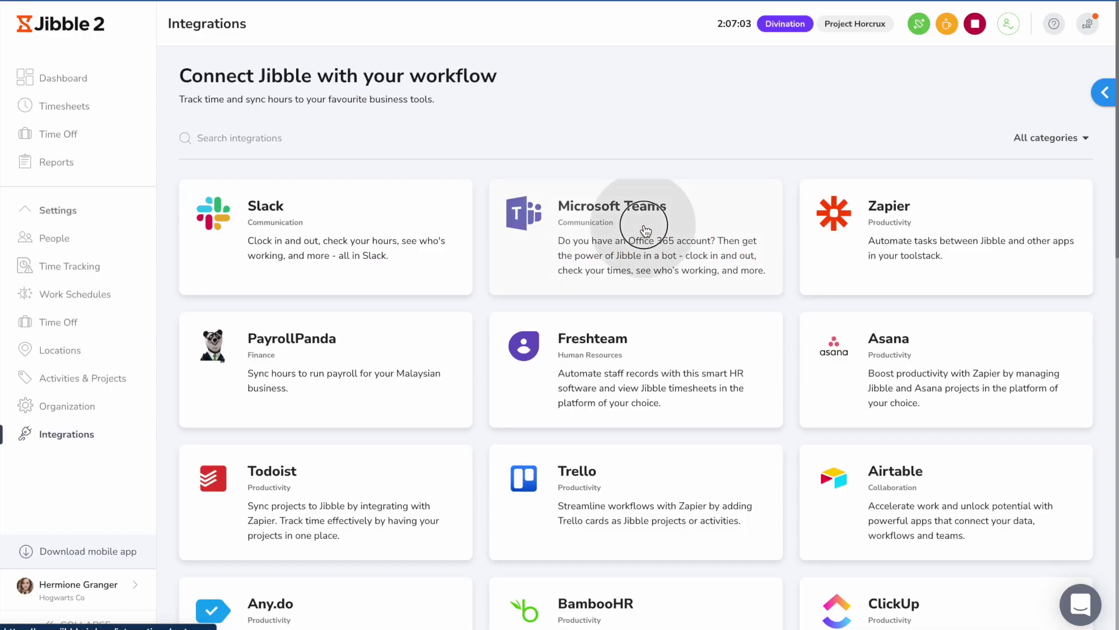
Step: Open and close the Microsoft Teams and Slack integration details on the Integrations page
{"action": "left_click", "coordinate": [644, 222]}
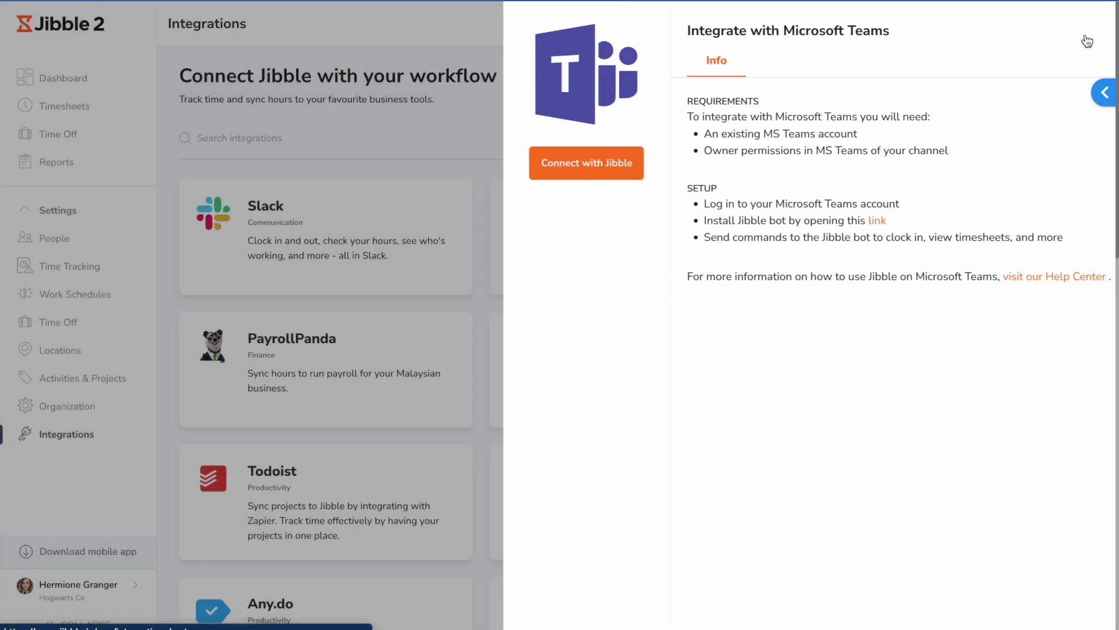
{"action": "left_click", "coordinate": [1091, 31]}
{"action": "left_click", "coordinate": [422, 203]}
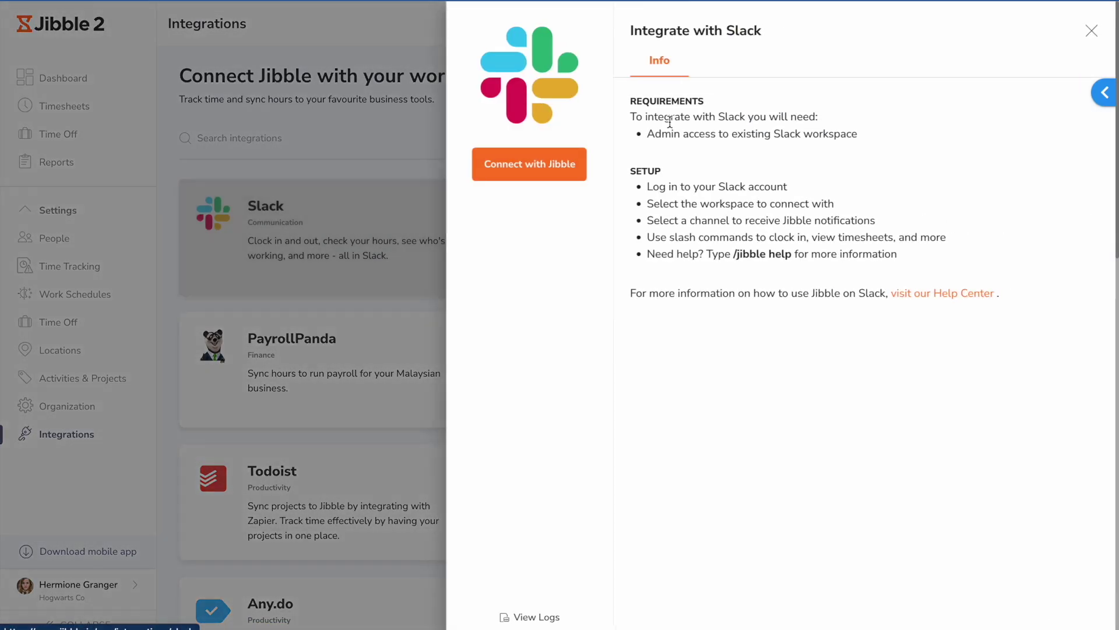
{"action": "left_click", "coordinate": [1091, 27]}
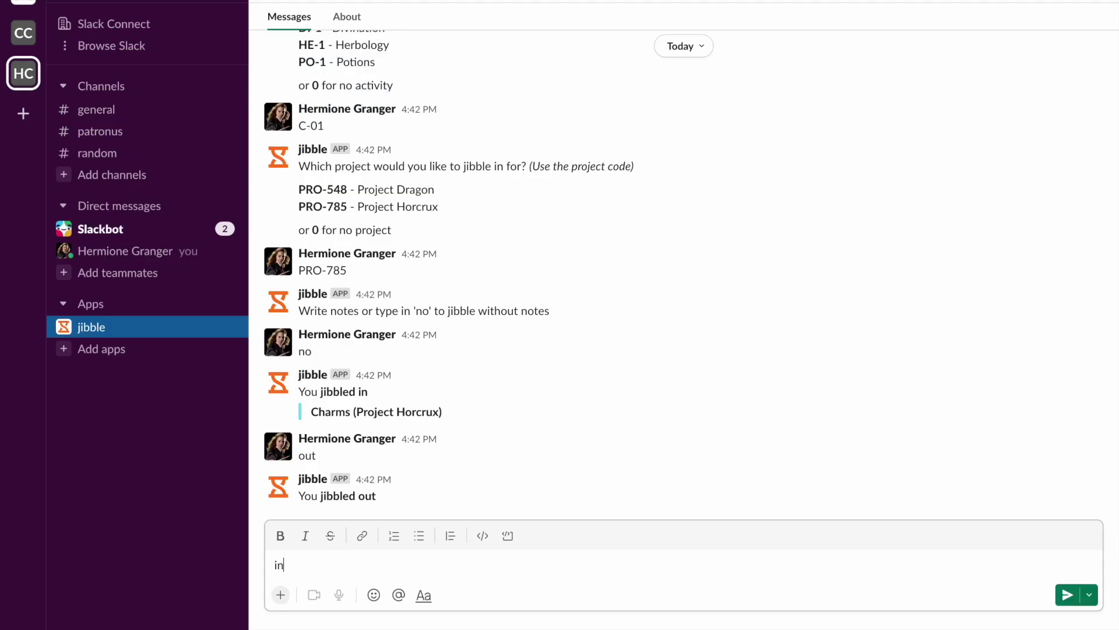
Step: Send the jibble bot 'in C-01 PRO-785' to clock in, then 'help' for its command list
{"action": "type", "text": "C-01 PRO-785"}
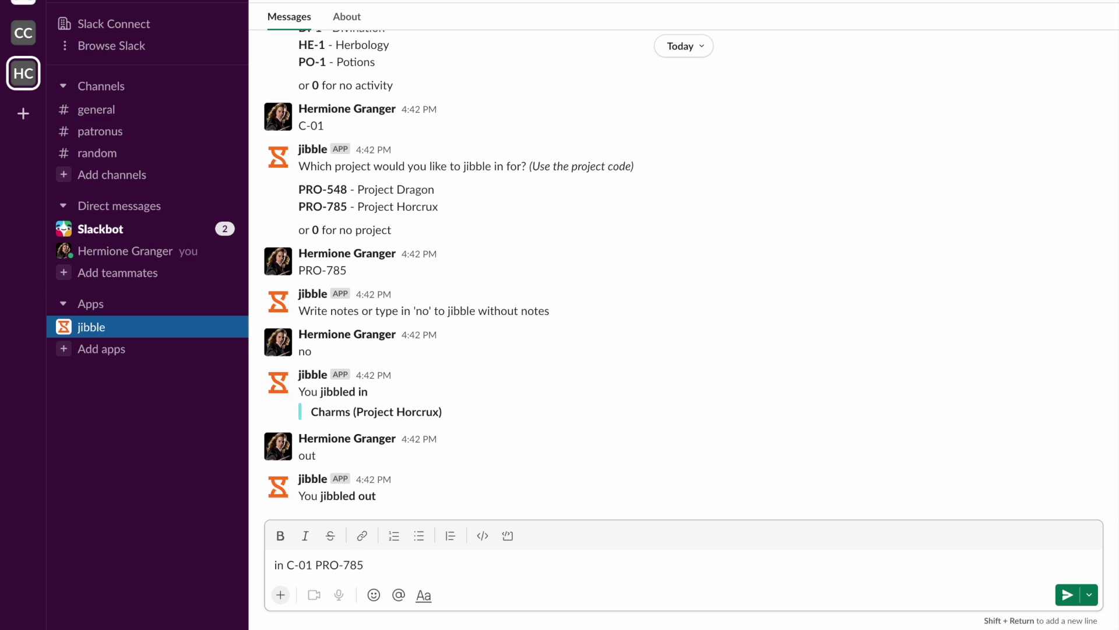
{"action": "key", "text": "Return"}
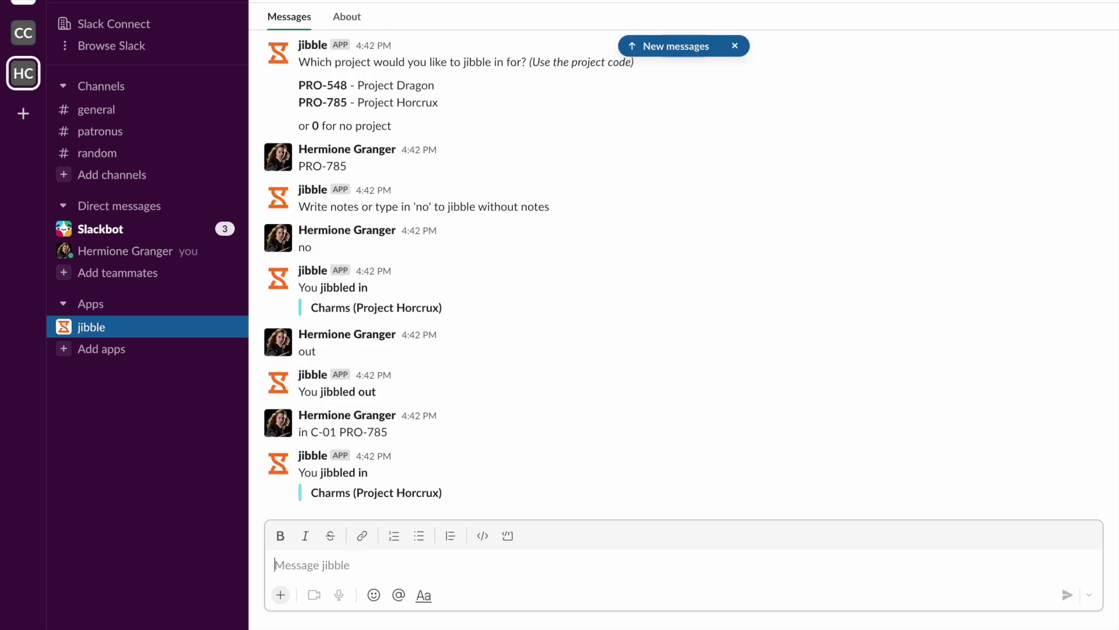
{"action": "type", "text": "help"}
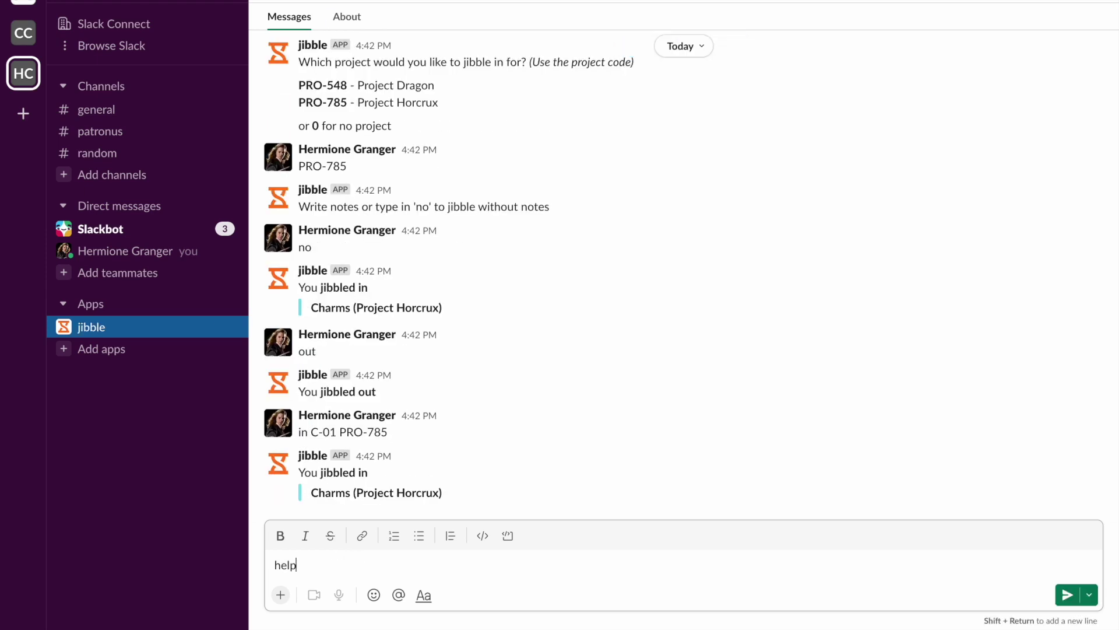
{"action": "key", "text": "Return"}
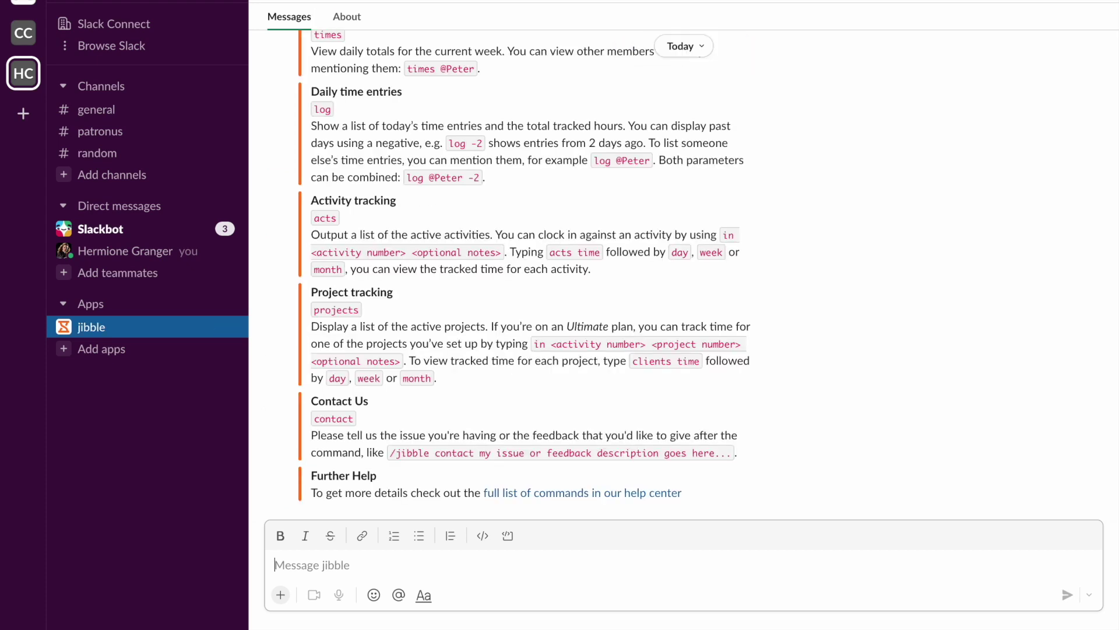
{"action": "scroll", "coordinate": [491, 442], "scroll_direction": "up", "scroll_amount": 5}
{"action": "scroll", "coordinate": [491, 441], "scroll_direction": "up", "scroll_amount": 3}
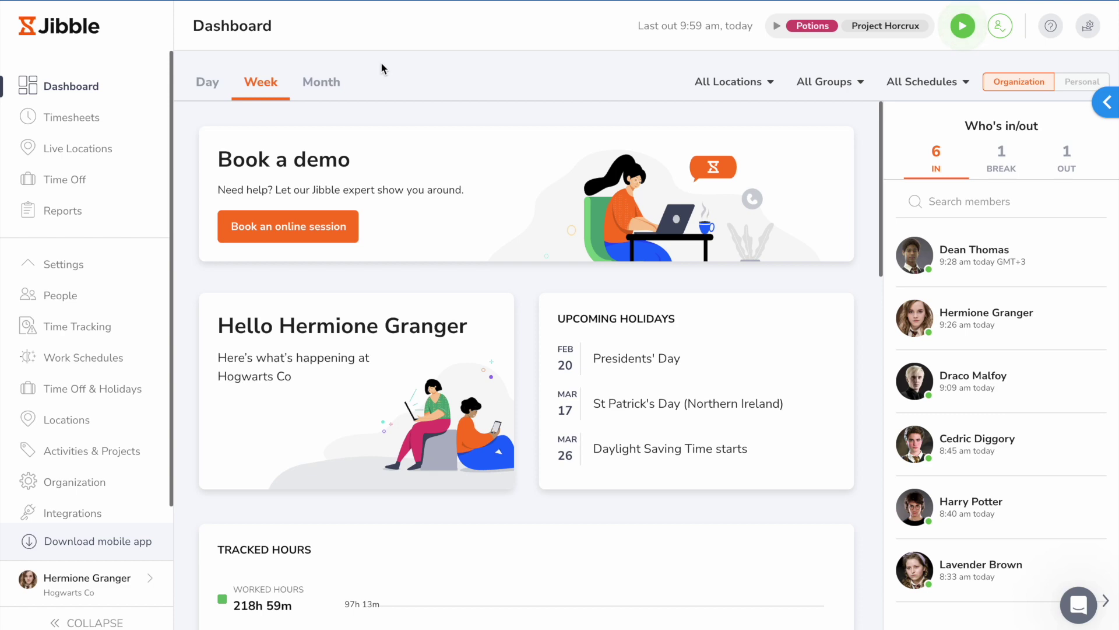
Step: Clock in from the dashboard for Divination on Project Dragon
{"action": "left_click", "coordinate": [963, 26]}
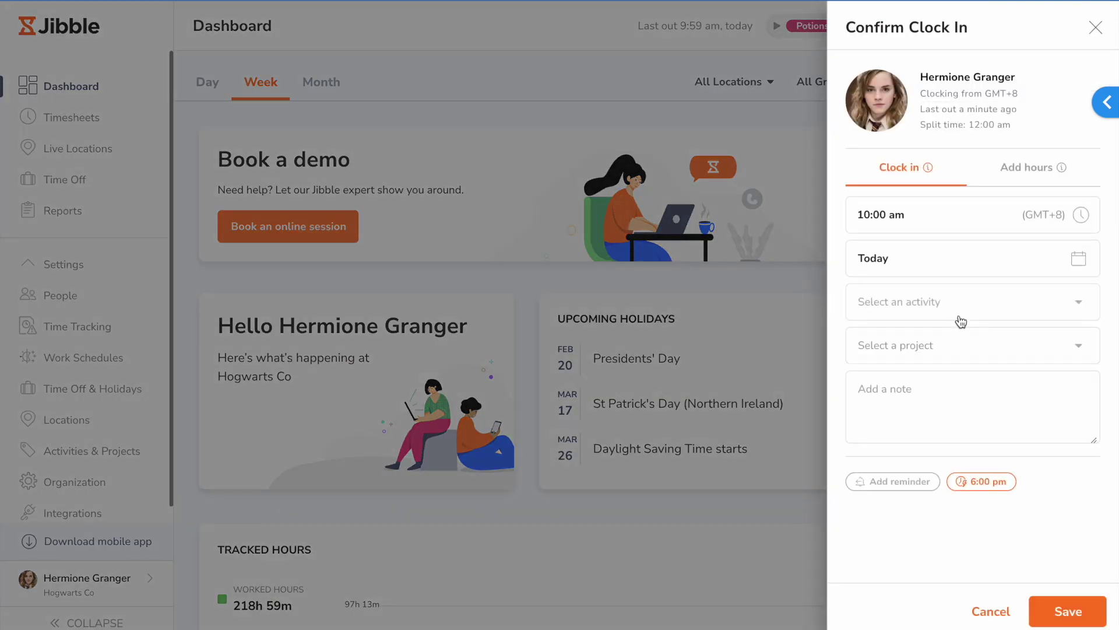
{"action": "left_click", "coordinate": [959, 313]}
{"action": "left_click", "coordinate": [964, 377]}
{"action": "left_click", "coordinate": [952, 348]}
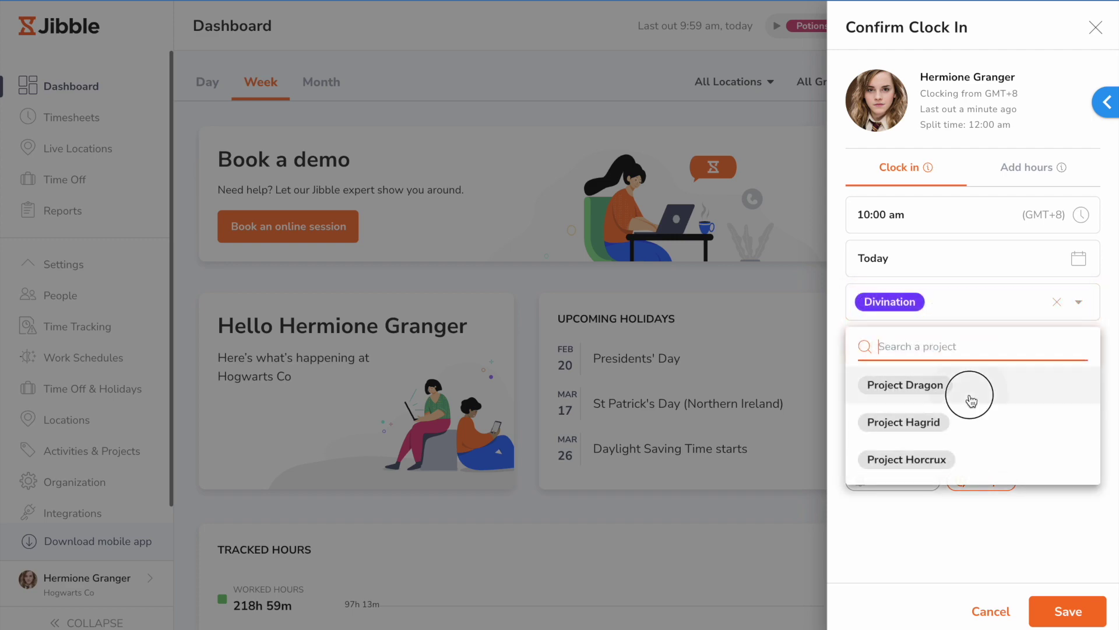
{"action": "left_click", "coordinate": [968, 386]}
{"action": "left_click", "coordinate": [1089, 612]}
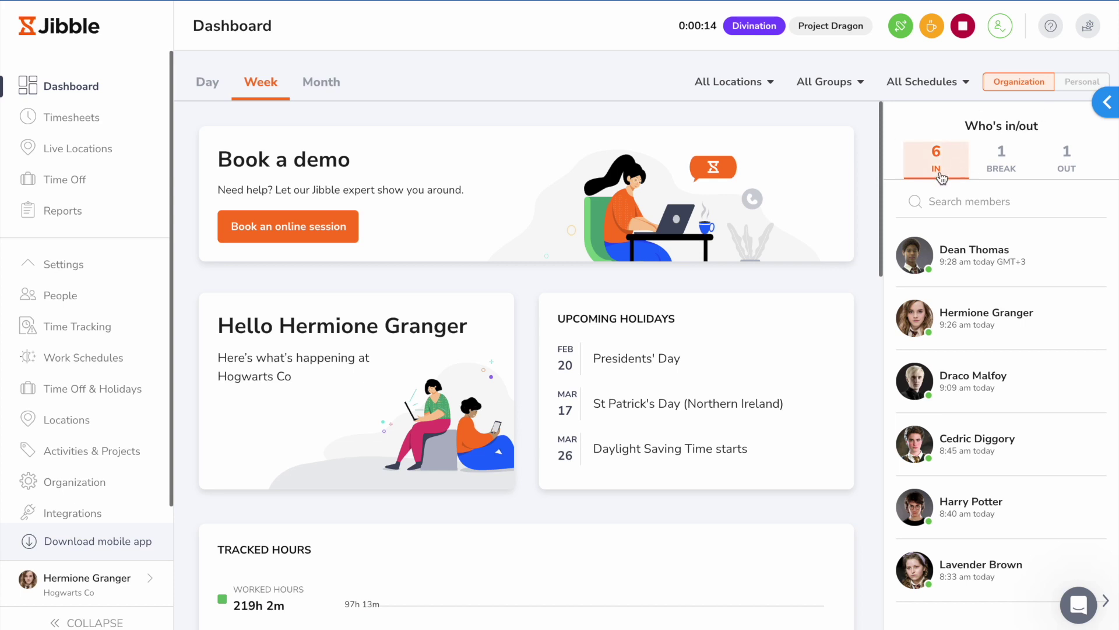
Step: Check who is on break, clocked out and clocked in, scroll to the Locations map, then open Timesheets
{"action": "left_click", "coordinate": [994, 168]}
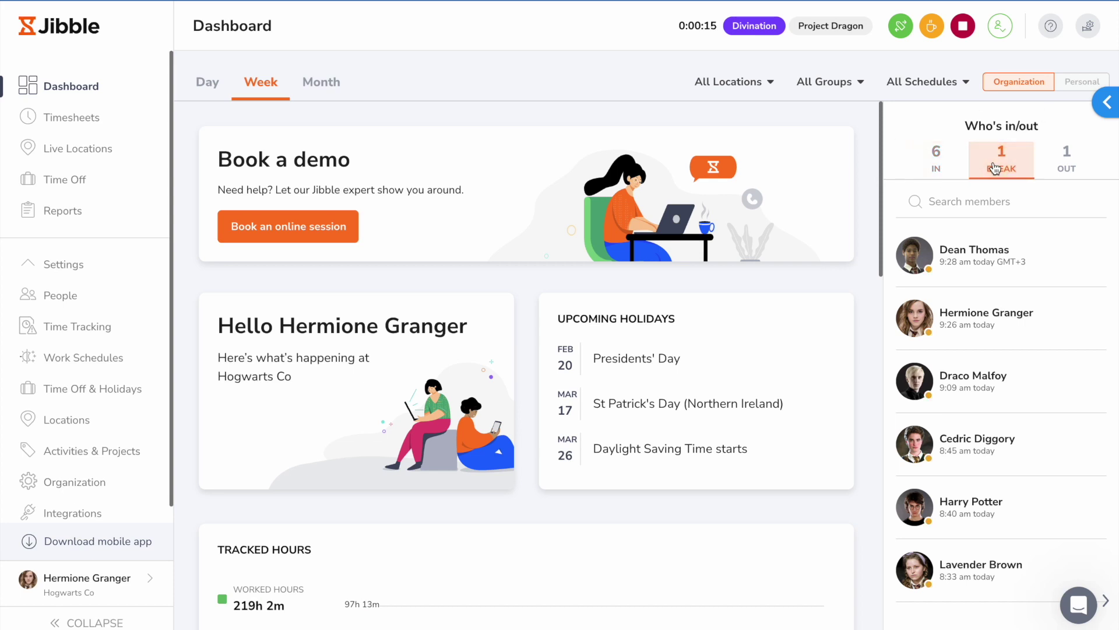
{"action": "left_click", "coordinate": [1066, 162]}
{"action": "left_click", "coordinate": [990, 167]}
{"action": "left_click", "coordinate": [936, 166]}
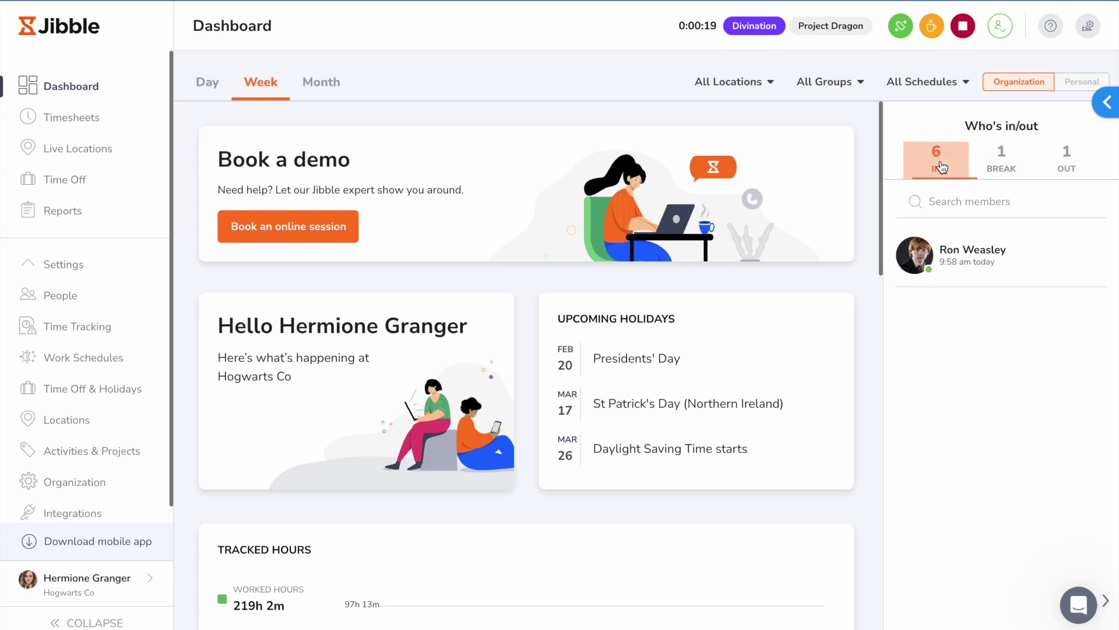
{"action": "scroll", "coordinate": [867, 277], "scroll_direction": "down", "scroll_amount": 15}
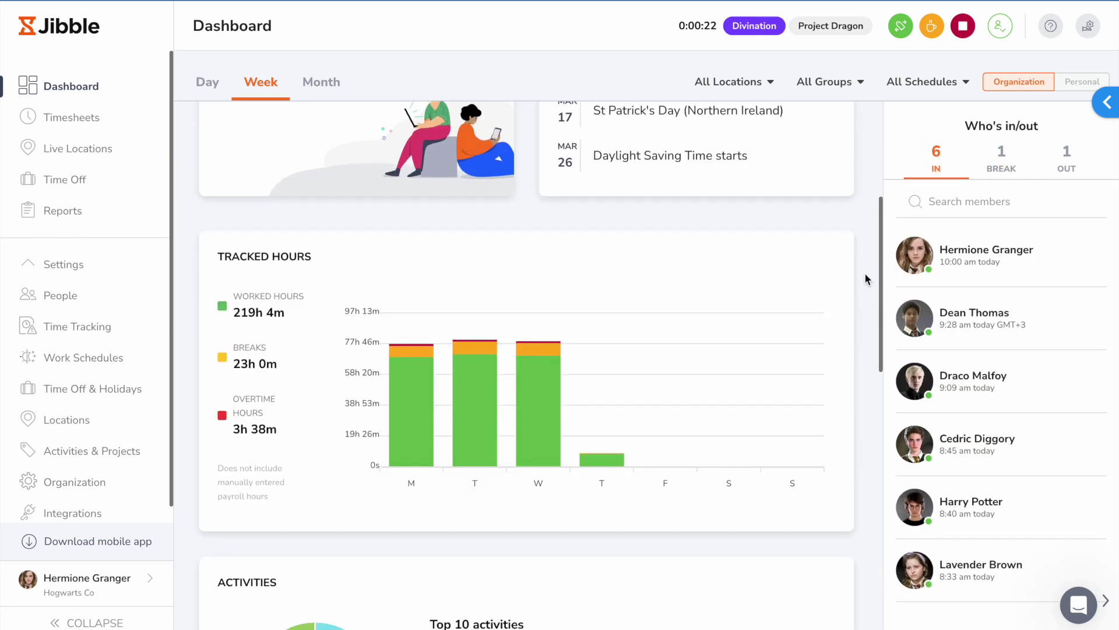
{"action": "scroll", "coordinate": [867, 278], "scroll_direction": "down", "scroll_amount": 4}
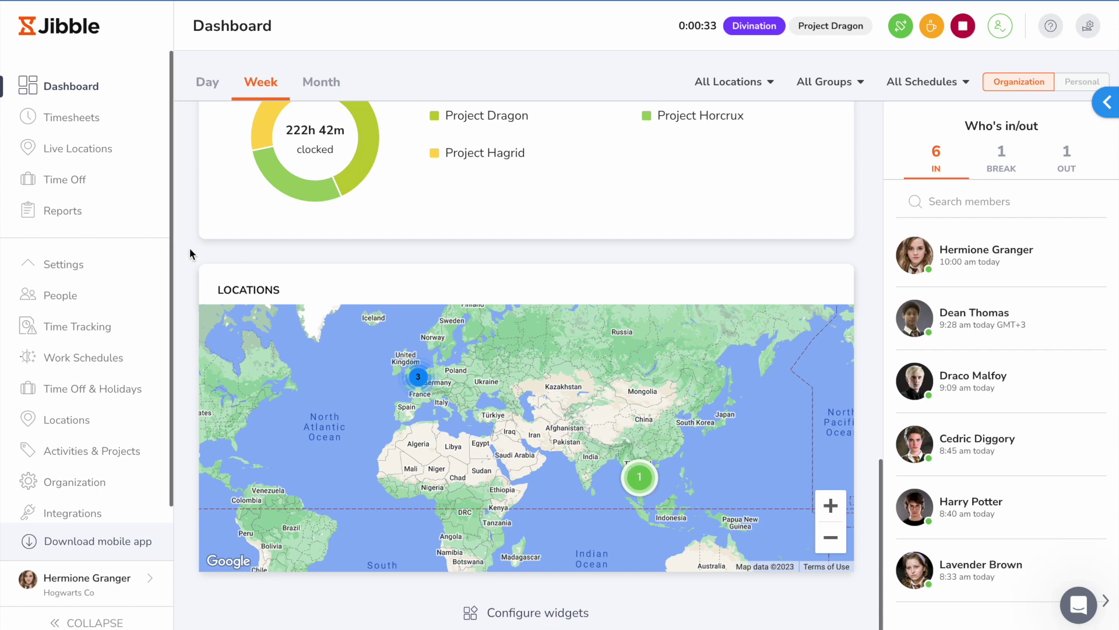
{"action": "left_click", "coordinate": [108, 117]}
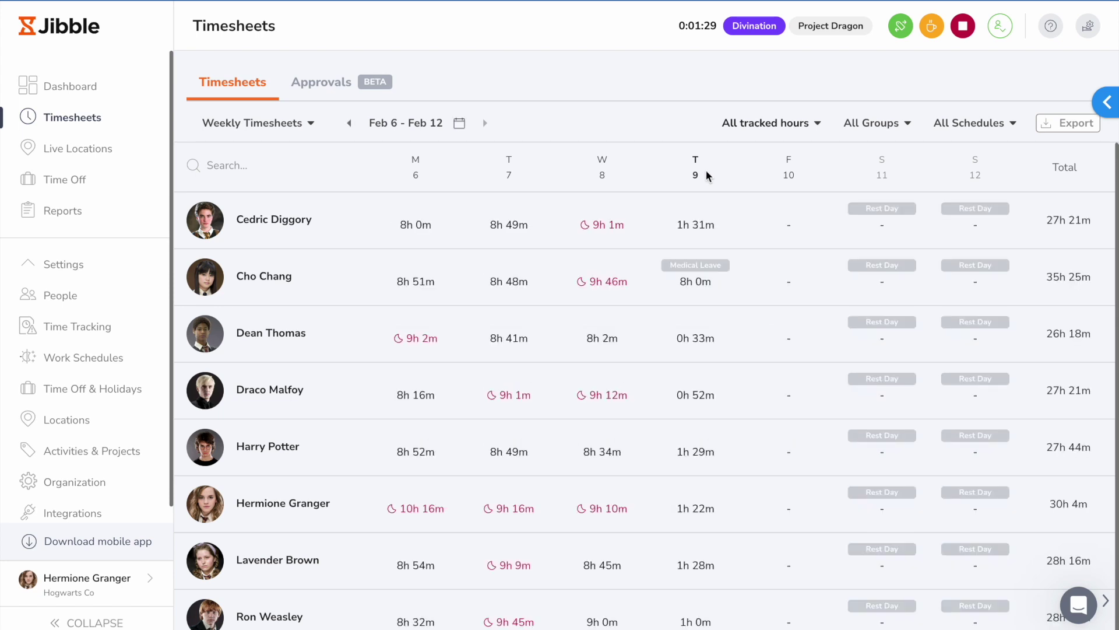
Step: Change the member's Wednesday 1:23 pm time entry activity to Charms and confirm the save
{"action": "scroll", "coordinate": [733, 300], "scroll_direction": "down", "scroll_amount": 1}
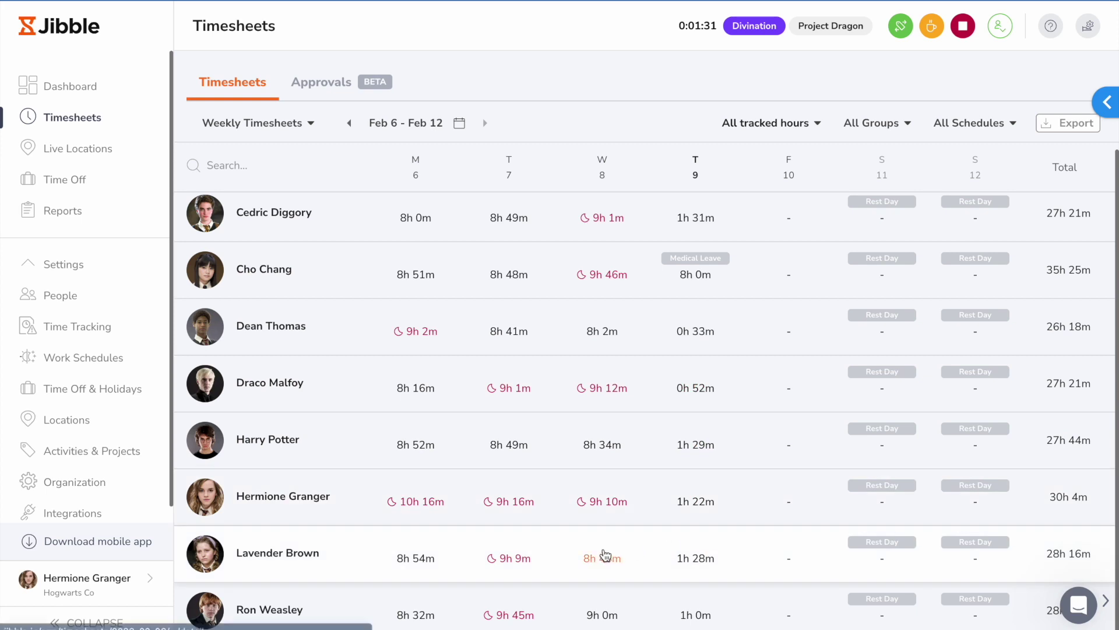
{"action": "left_click", "coordinate": [605, 554]}
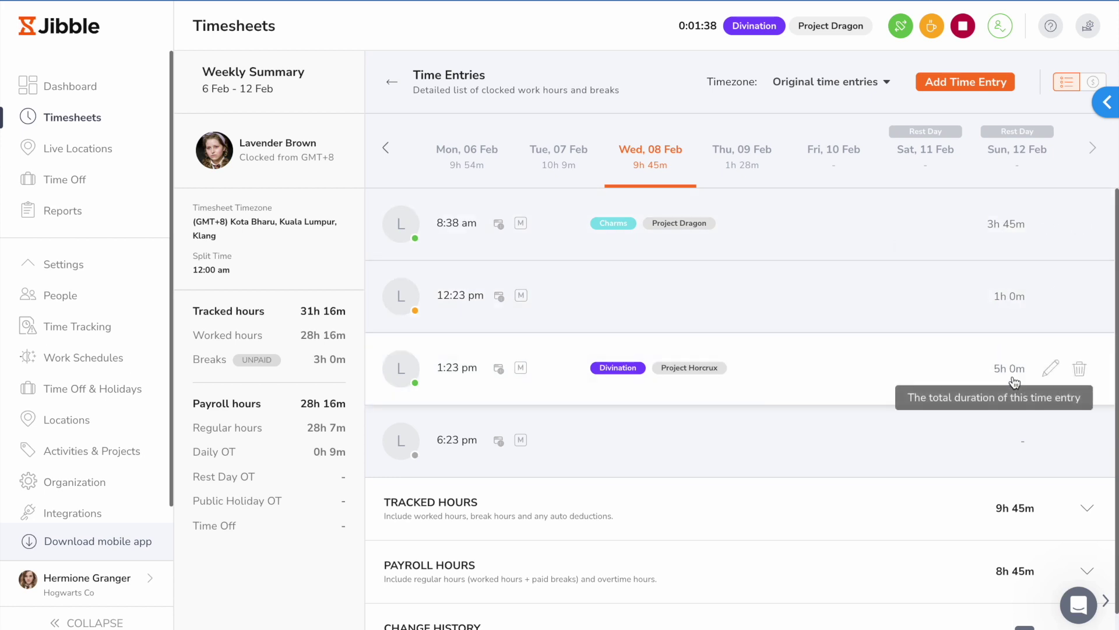
{"action": "left_click", "coordinate": [1054, 369]}
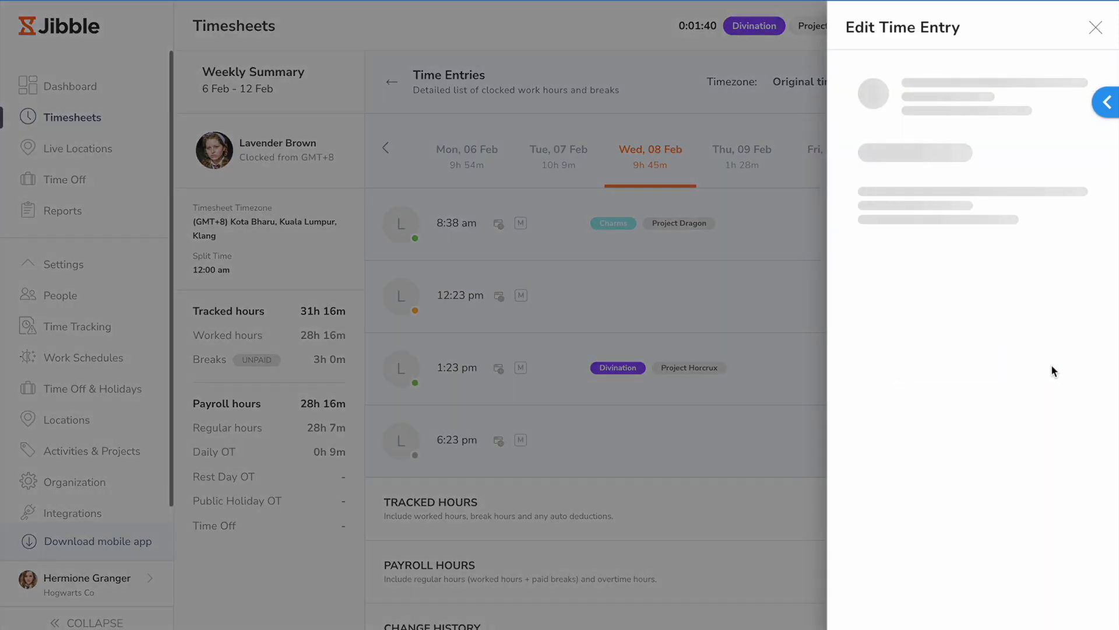
{"action": "left_click", "coordinate": [964, 294]}
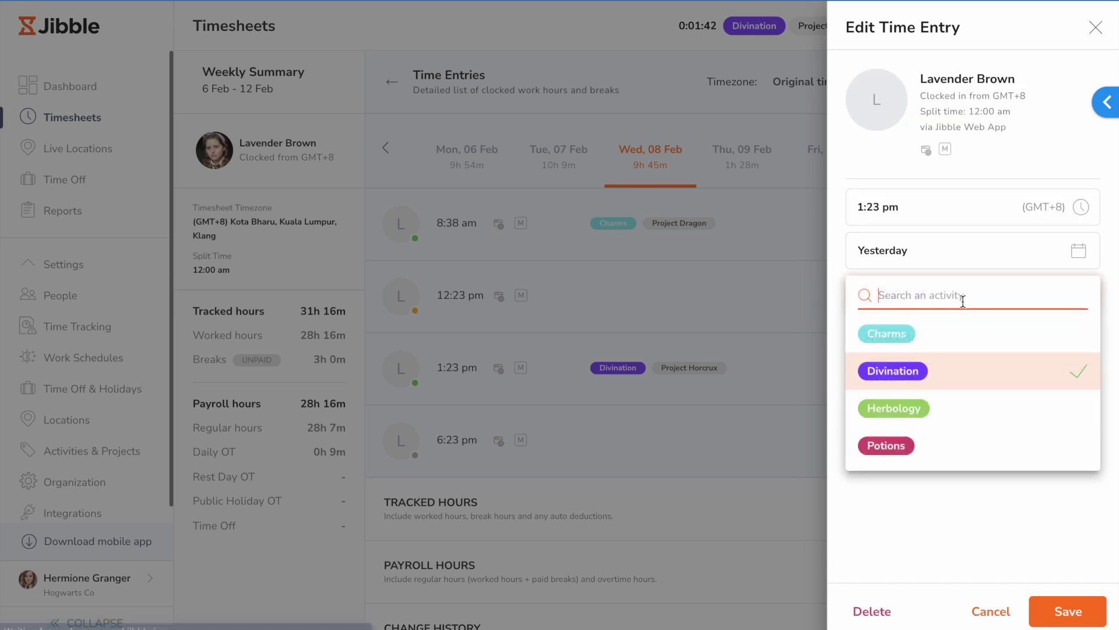
{"action": "left_click", "coordinate": [949, 333]}
{"action": "left_click", "coordinate": [1076, 601]}
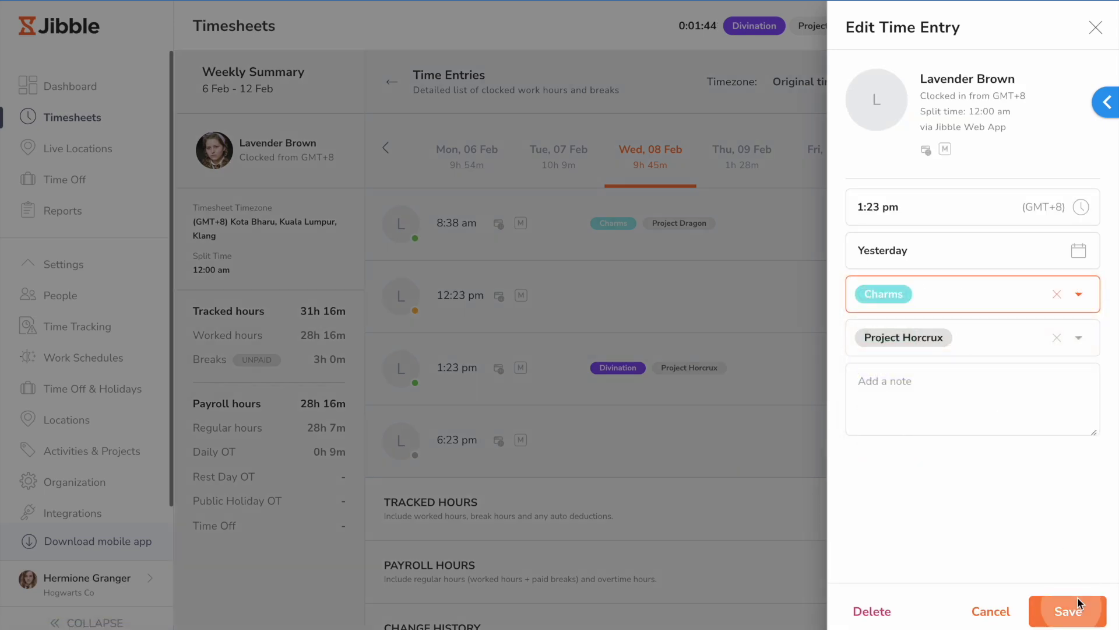
{"action": "left_click", "coordinate": [701, 409]}
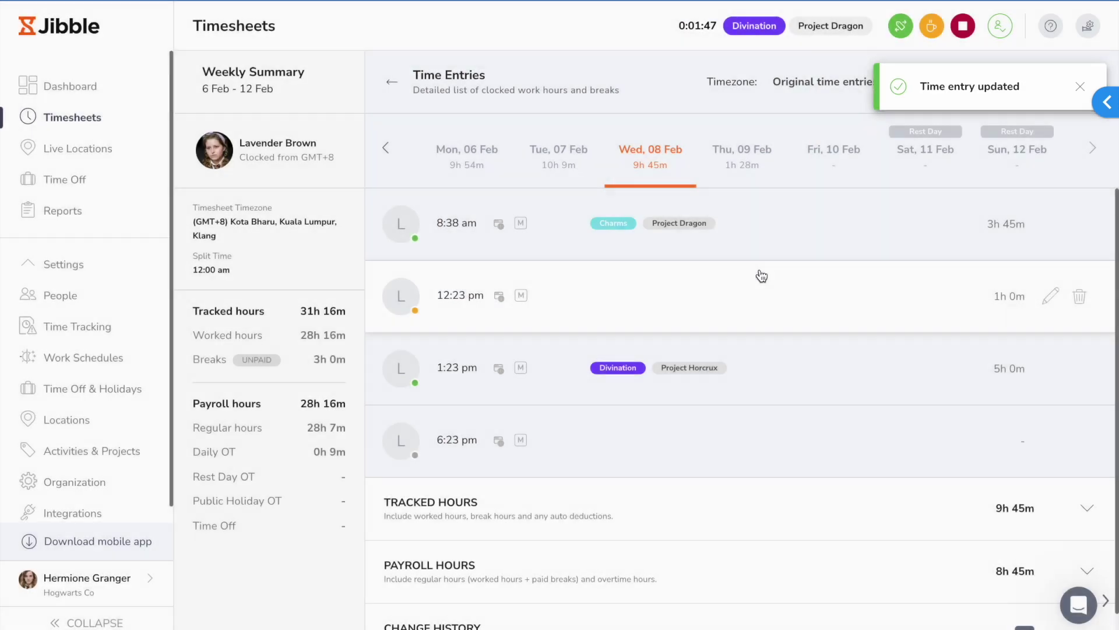
Step: View the route for the Thu, 09 Feb entry, then return to the weekly timesheets list
{"action": "left_click", "coordinate": [741, 154]}
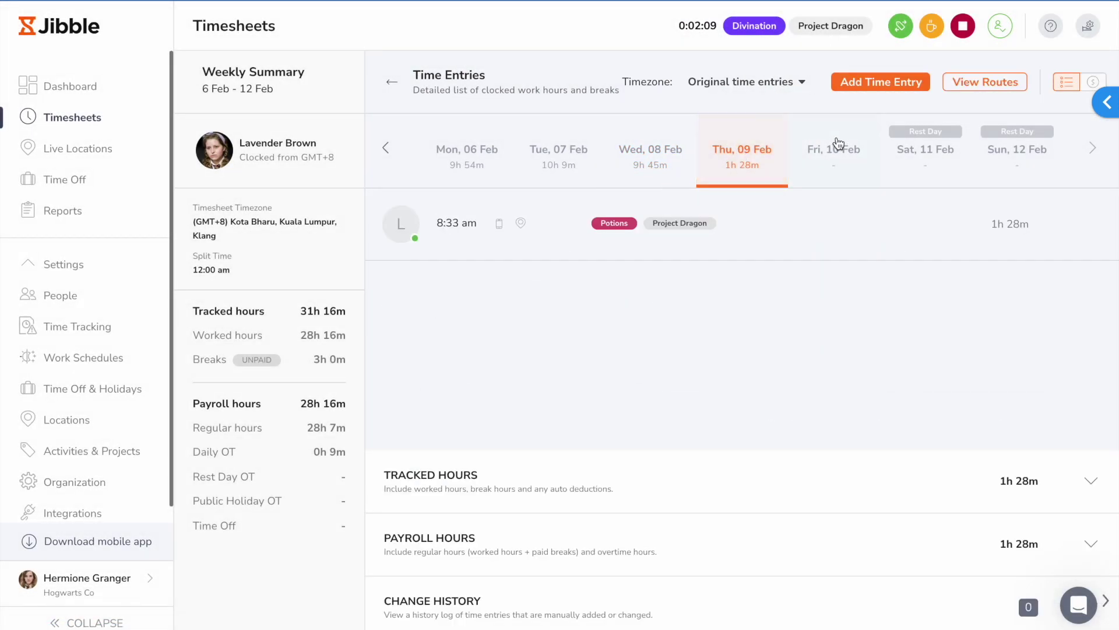
{"action": "left_click", "coordinate": [989, 83]}
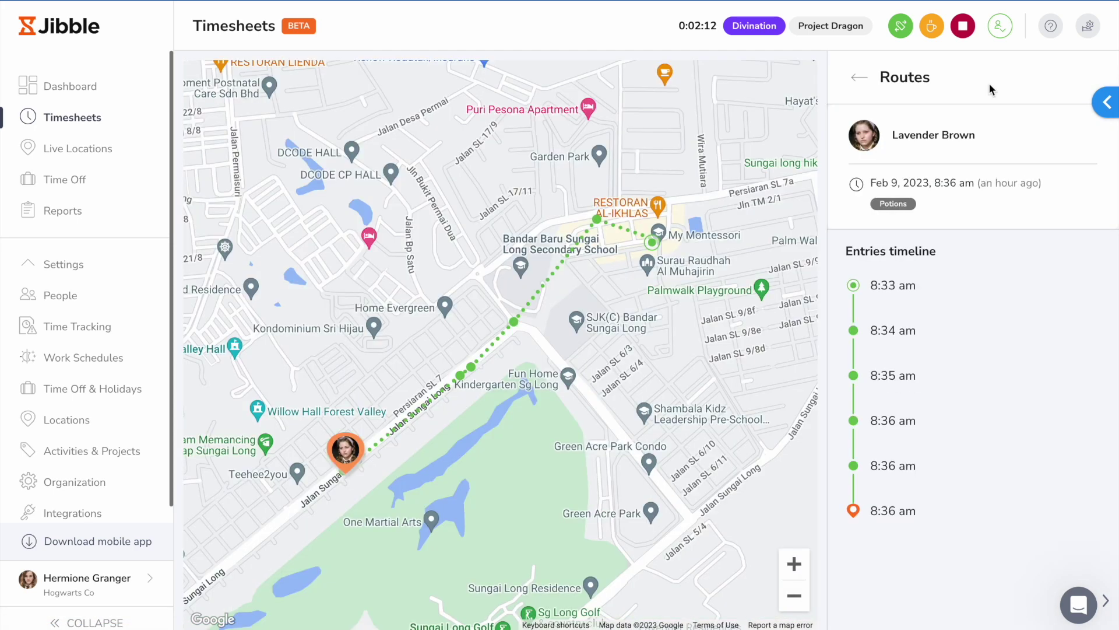
{"action": "left_click", "coordinate": [863, 77]}
{"action": "left_click", "coordinate": [394, 87]}
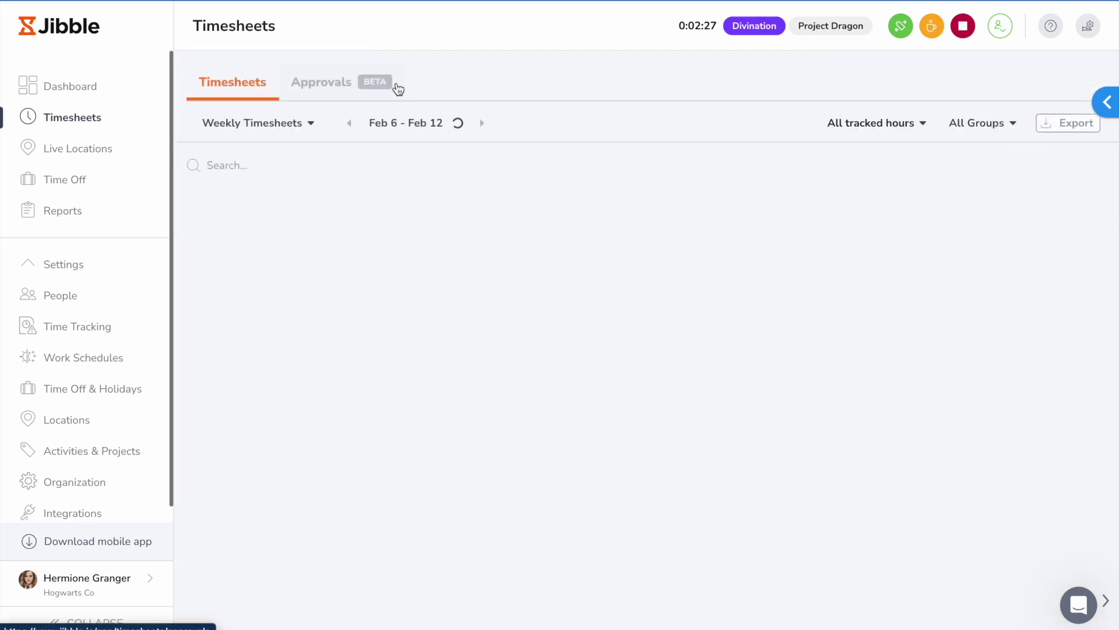
Step: Set the timesheets export to XLS, including time entries and each member's timesheet as separate tabs
{"action": "left_click", "coordinate": [1049, 126]}
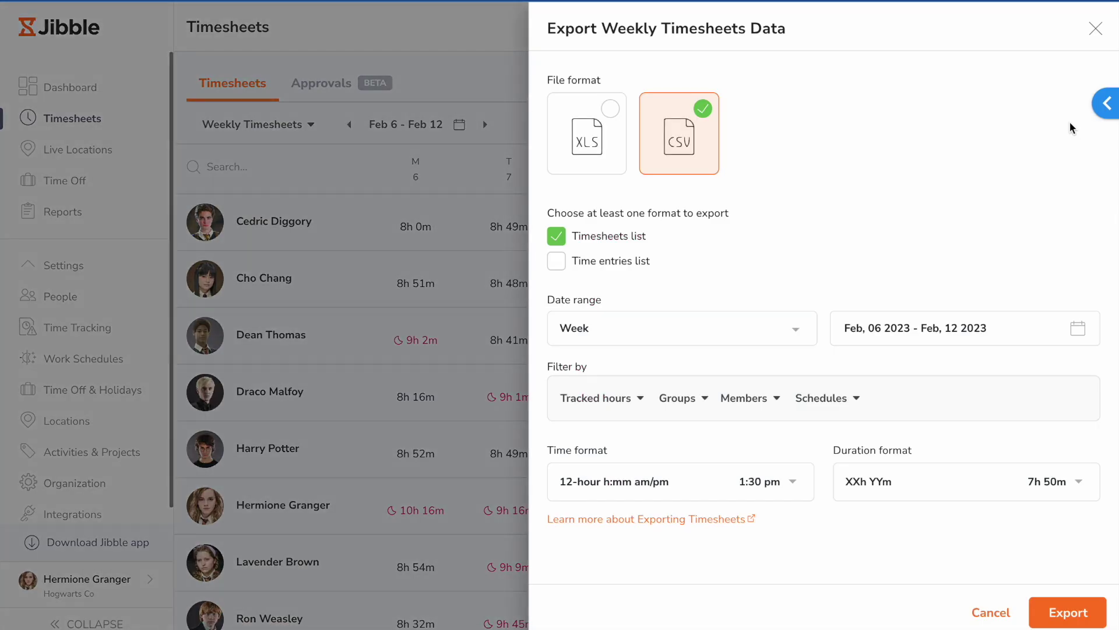
{"action": "left_click", "coordinate": [588, 153]}
{"action": "left_click", "coordinate": [556, 261]}
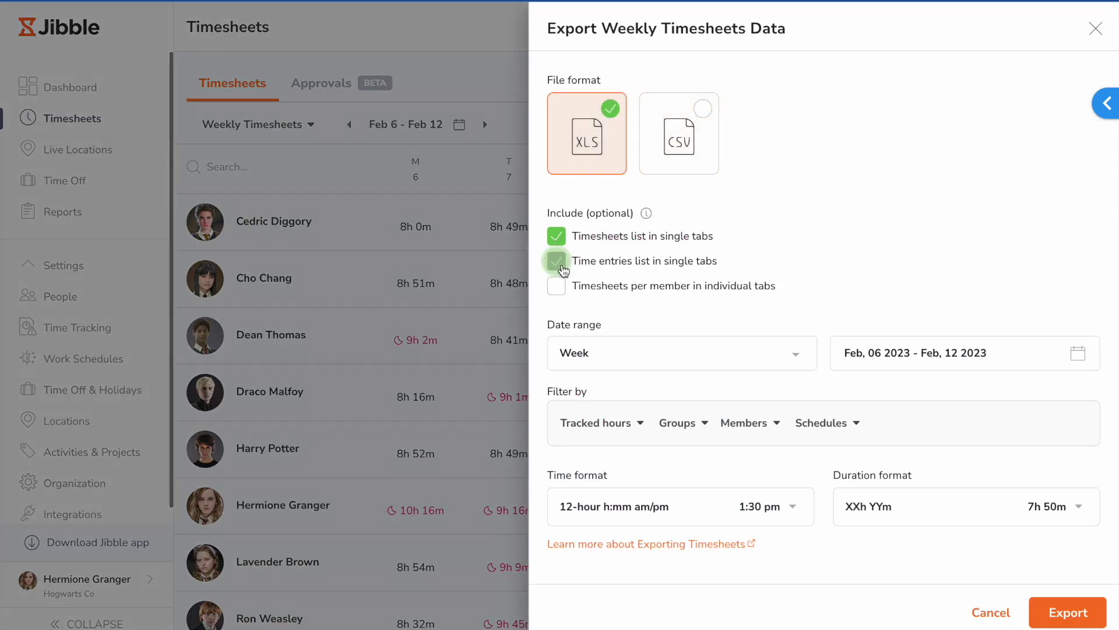
{"action": "left_click", "coordinate": [557, 286]}
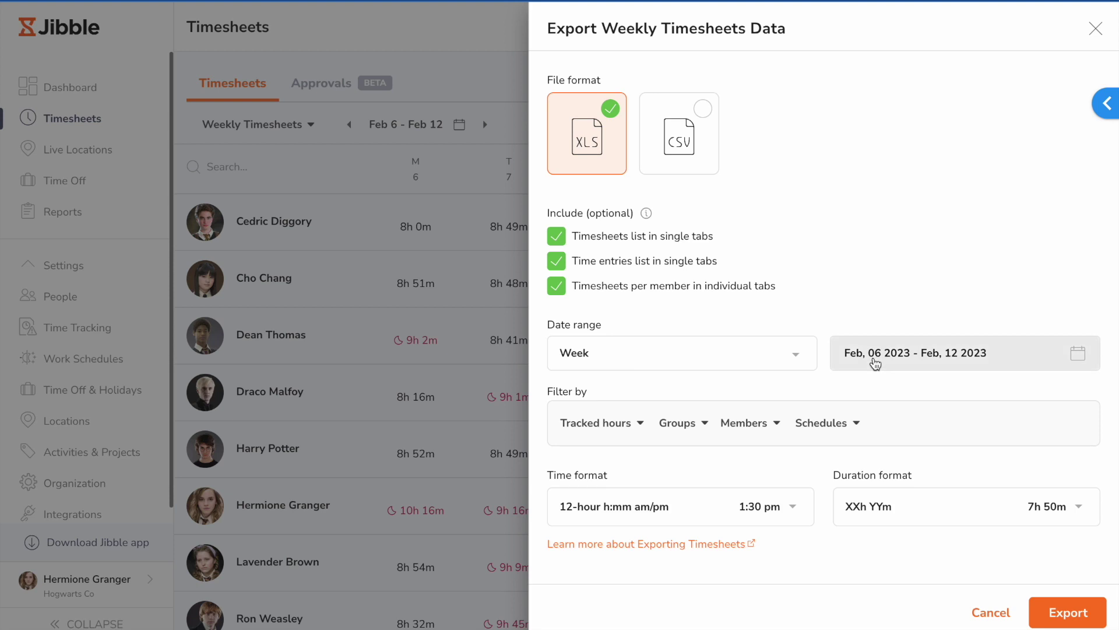
Step: Review the Tracked hours, Groups, Members and Schedules filters, dismiss the export, and open Live Locations
{"action": "left_click", "coordinate": [625, 424]}
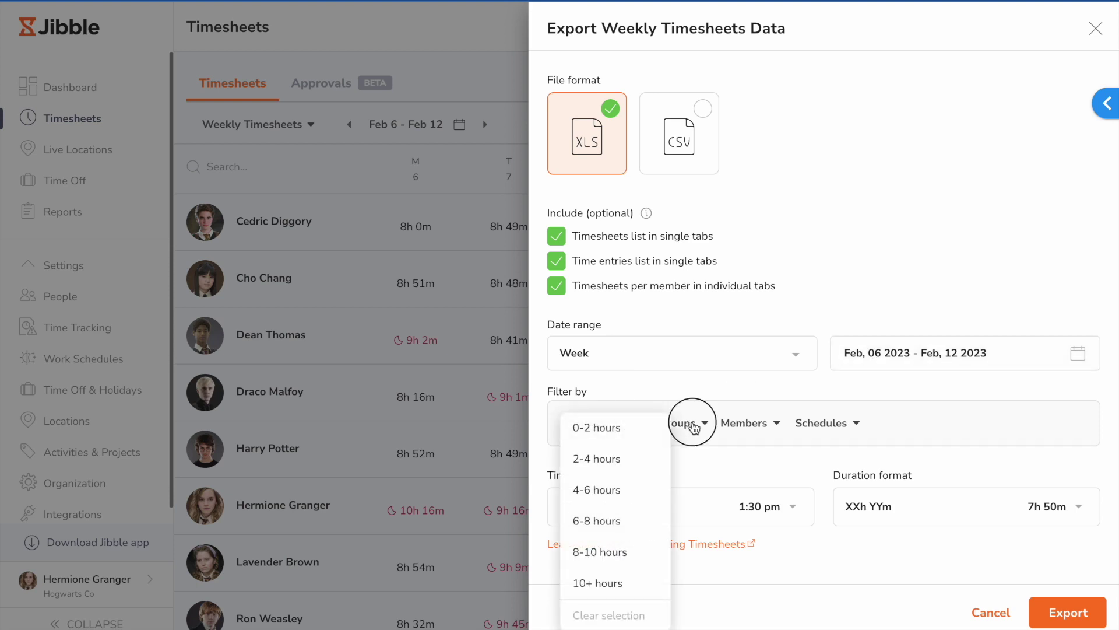
{"action": "left_click", "coordinate": [689, 423]}
{"action": "left_click", "coordinate": [772, 423]}
{"action": "left_click", "coordinate": [835, 424]}
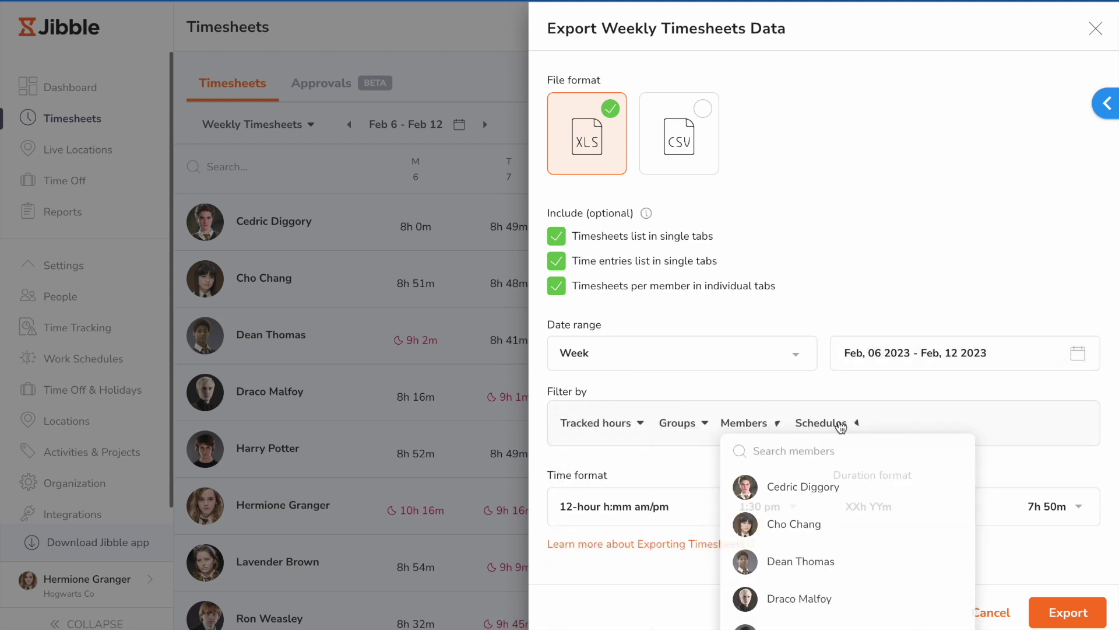
{"action": "left_click", "coordinate": [1008, 468]}
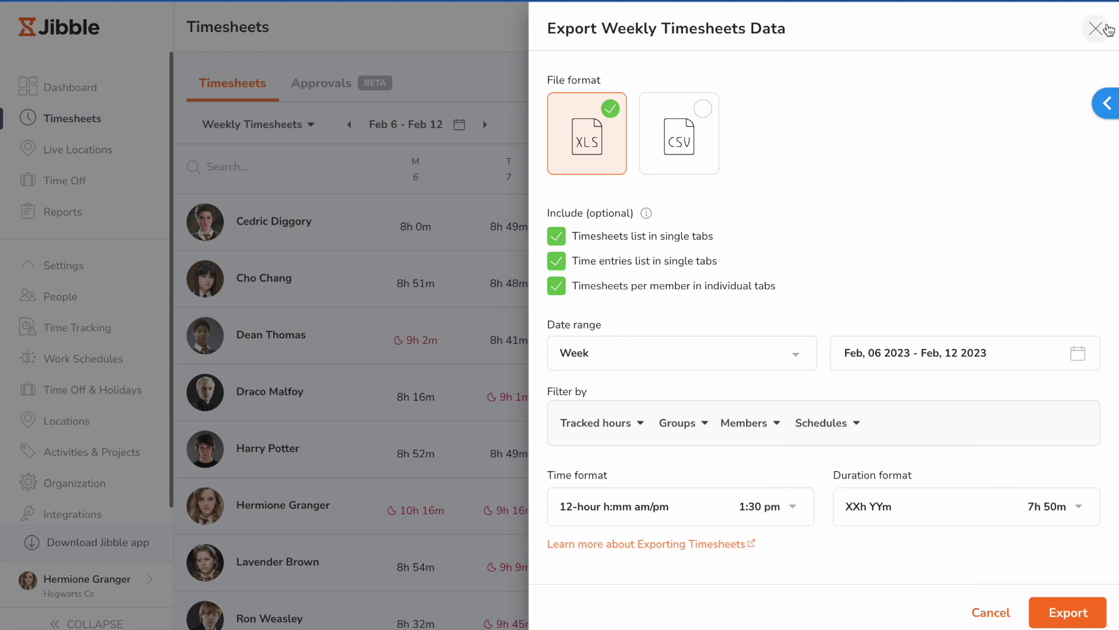
{"action": "left_click", "coordinate": [1108, 29]}
{"action": "left_click", "coordinate": [127, 147]}
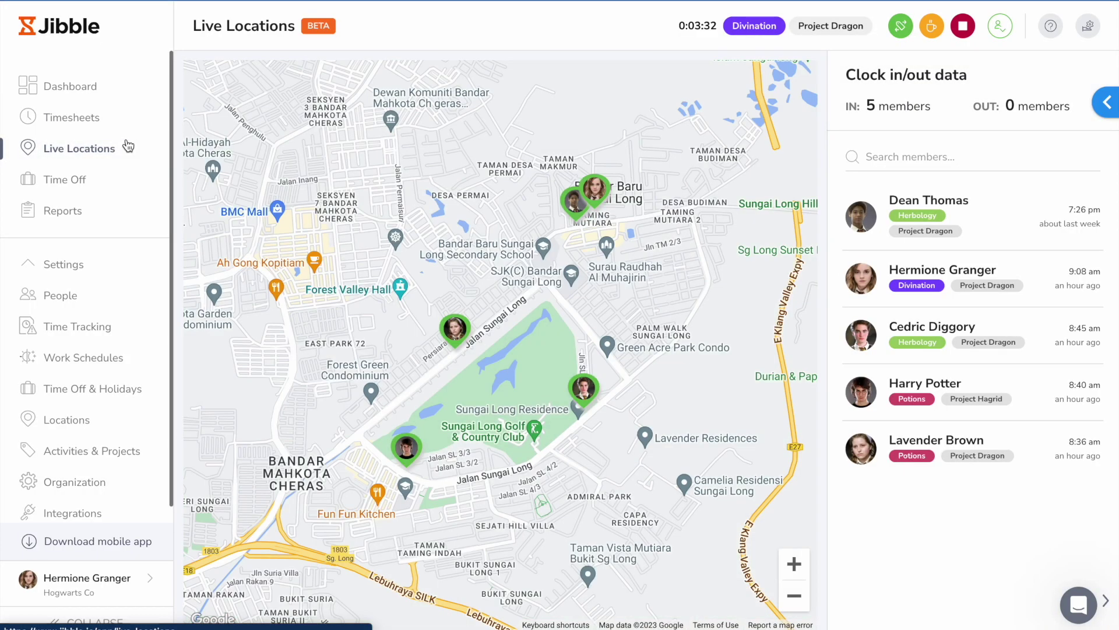
Step: View a clocked-in member's route from their map marker, then open Reports
{"action": "left_click", "coordinate": [458, 344]}
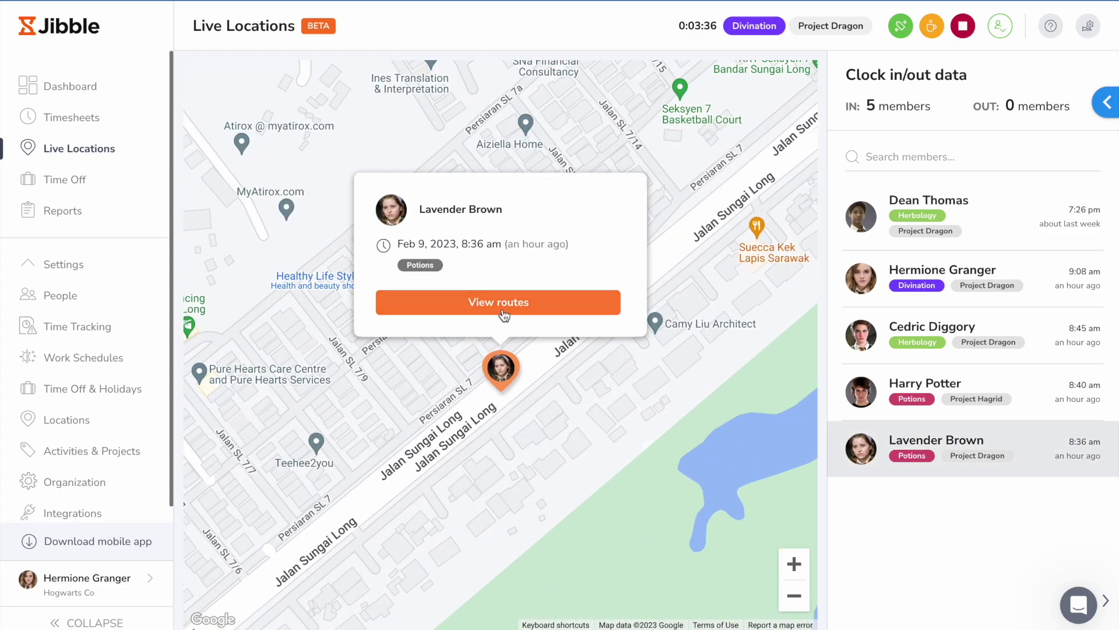
{"action": "left_click", "coordinate": [504, 315]}
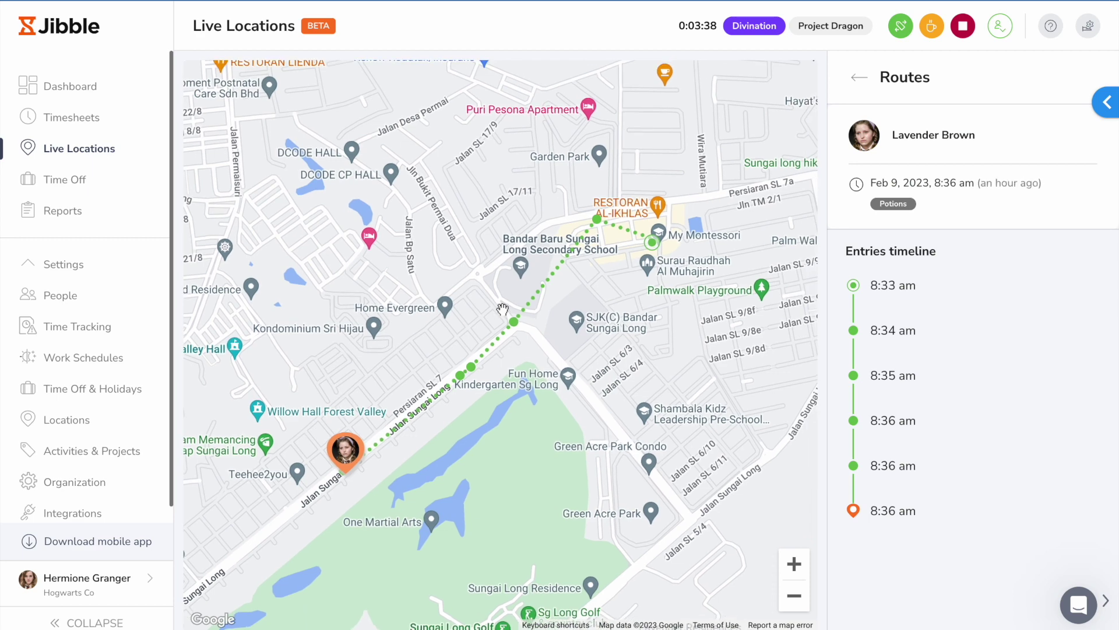
{"action": "left_click", "coordinate": [108, 222]}
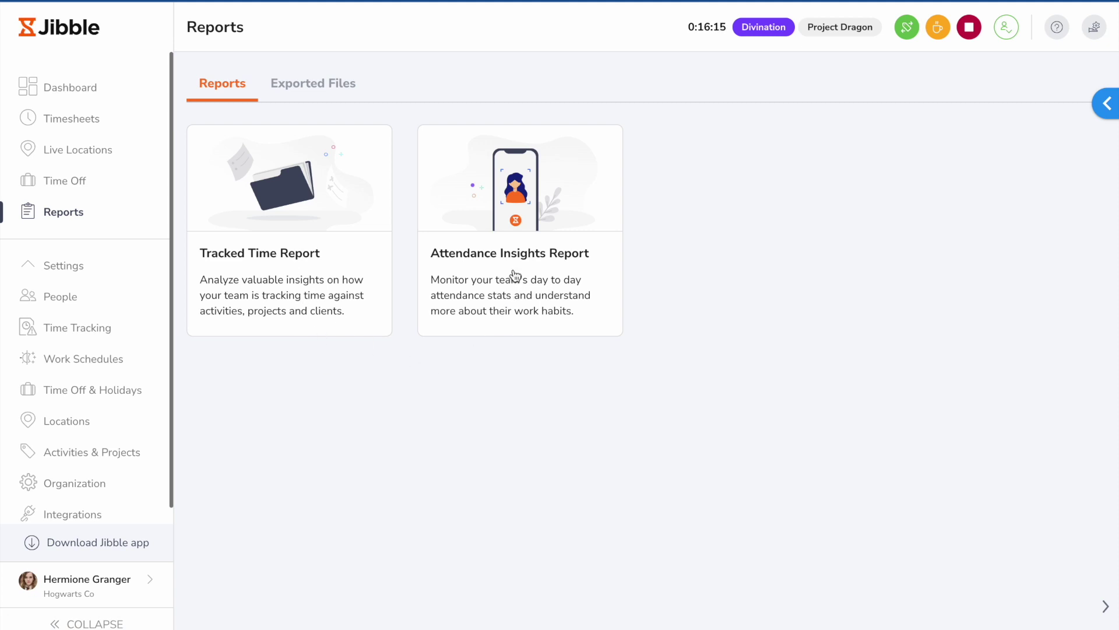
Step: Open the Tracked Time Report and review its date range, Group by and Subgroup by options
{"action": "left_click", "coordinate": [288, 278]}
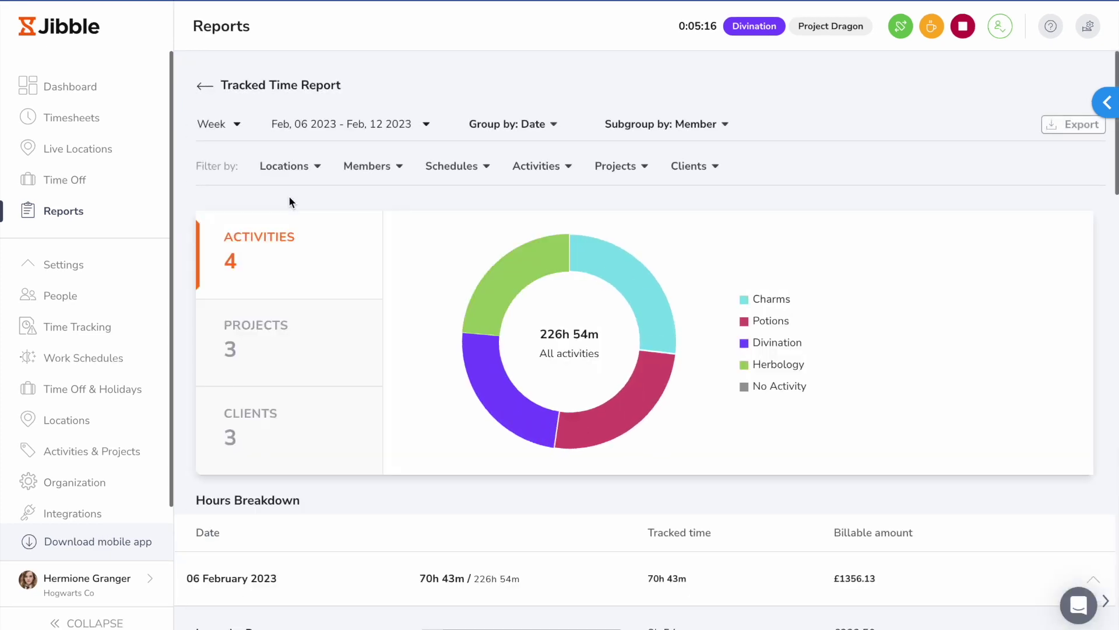
{"action": "left_click", "coordinate": [329, 138]}
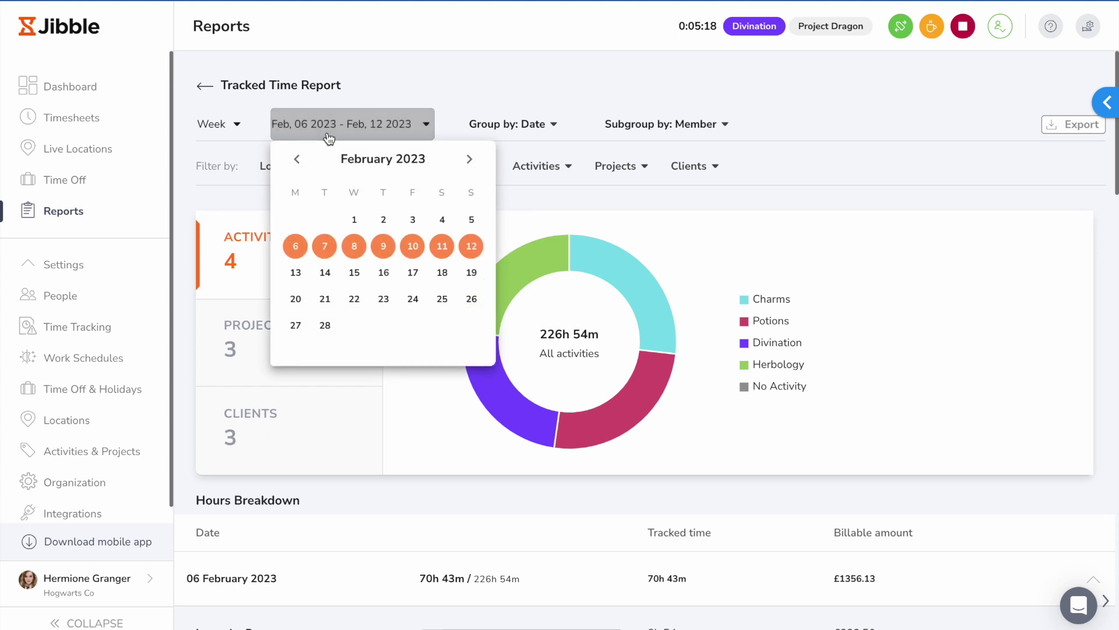
{"action": "left_click", "coordinate": [495, 123]}
{"action": "left_click", "coordinate": [669, 126]}
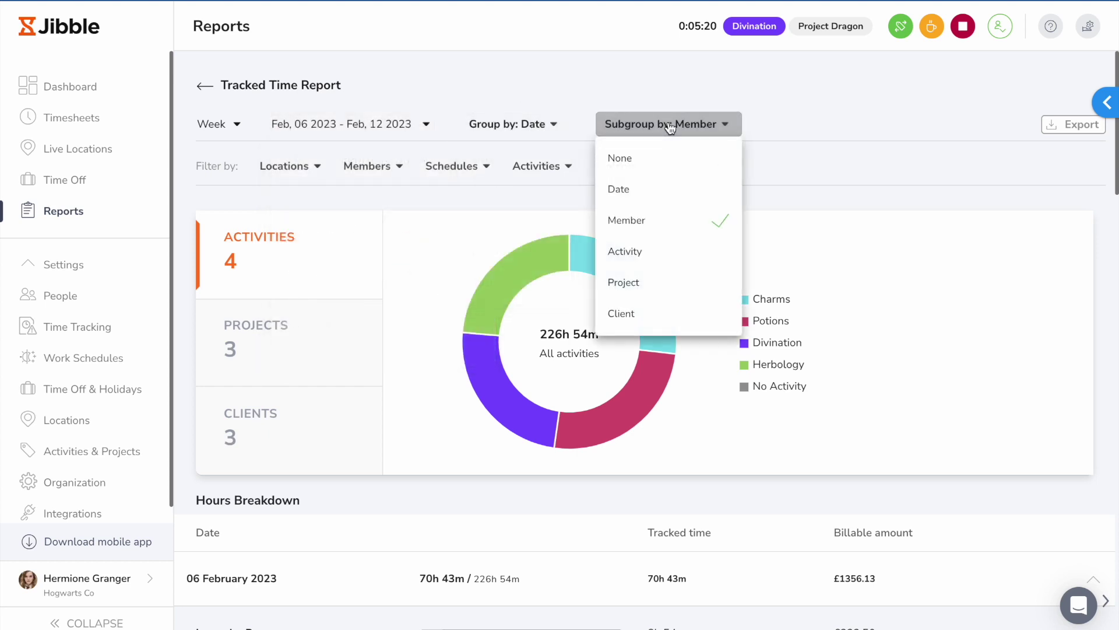
Step: Review the location, member, schedule, activity, project and client filter lists
{"action": "left_click", "coordinate": [321, 164]}
{"action": "left_click", "coordinate": [367, 165]}
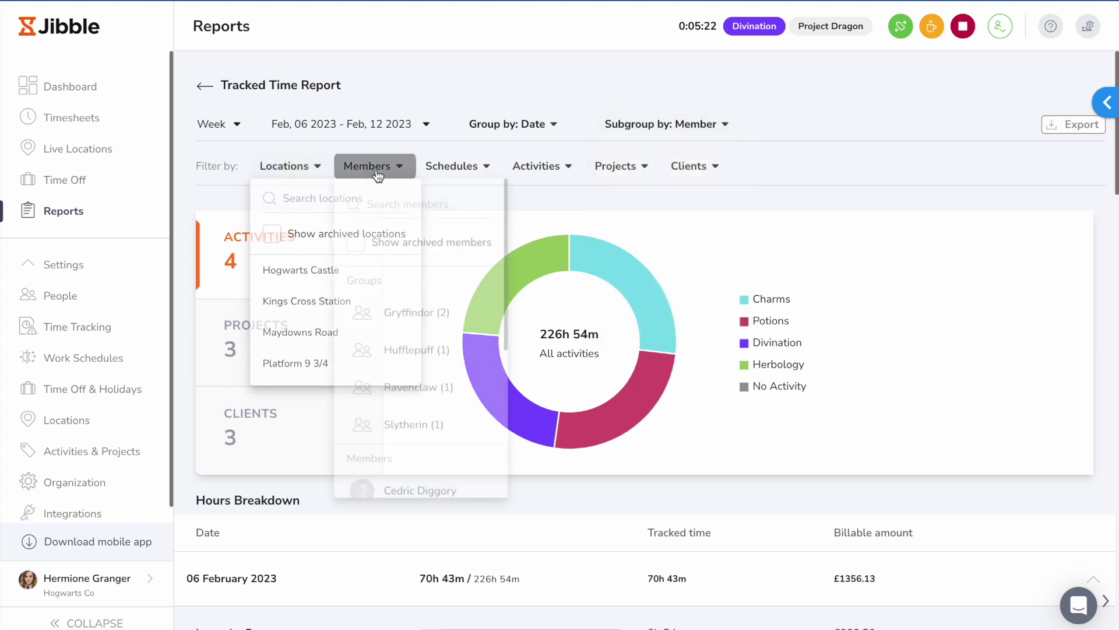
{"action": "left_click", "coordinate": [458, 168]}
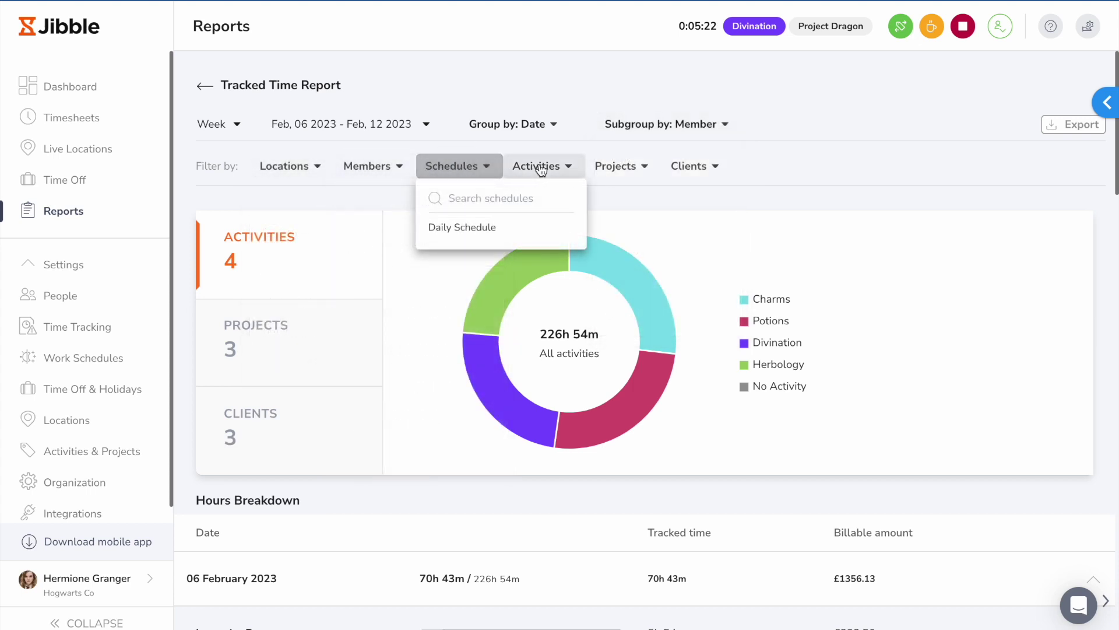
{"action": "left_click", "coordinate": [543, 168]}
{"action": "left_click", "coordinate": [614, 167]}
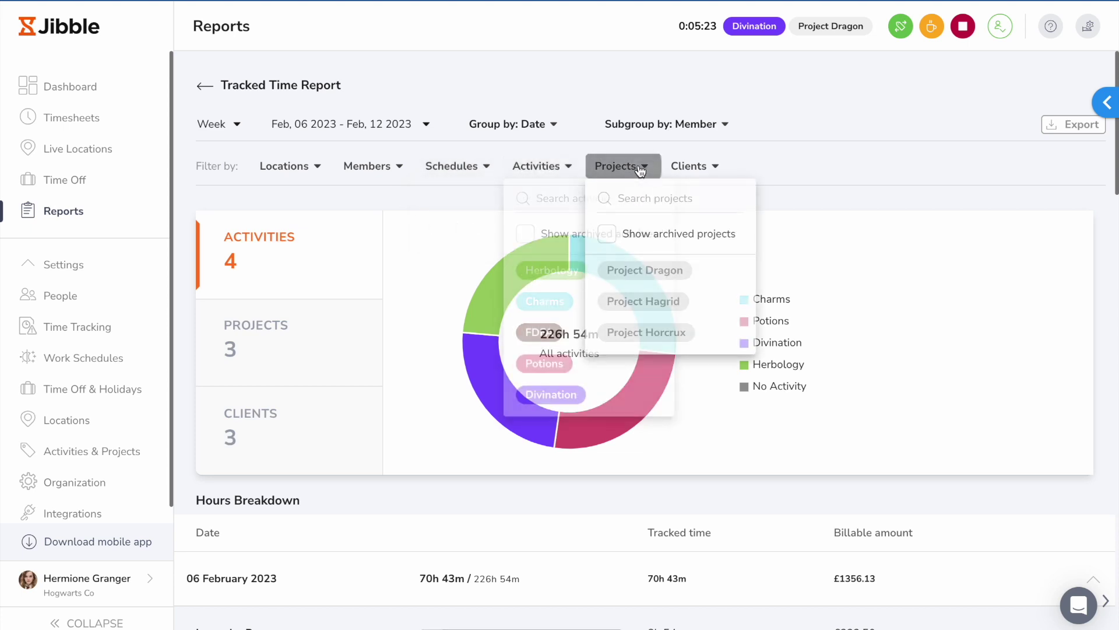
{"action": "left_click", "coordinate": [693, 169]}
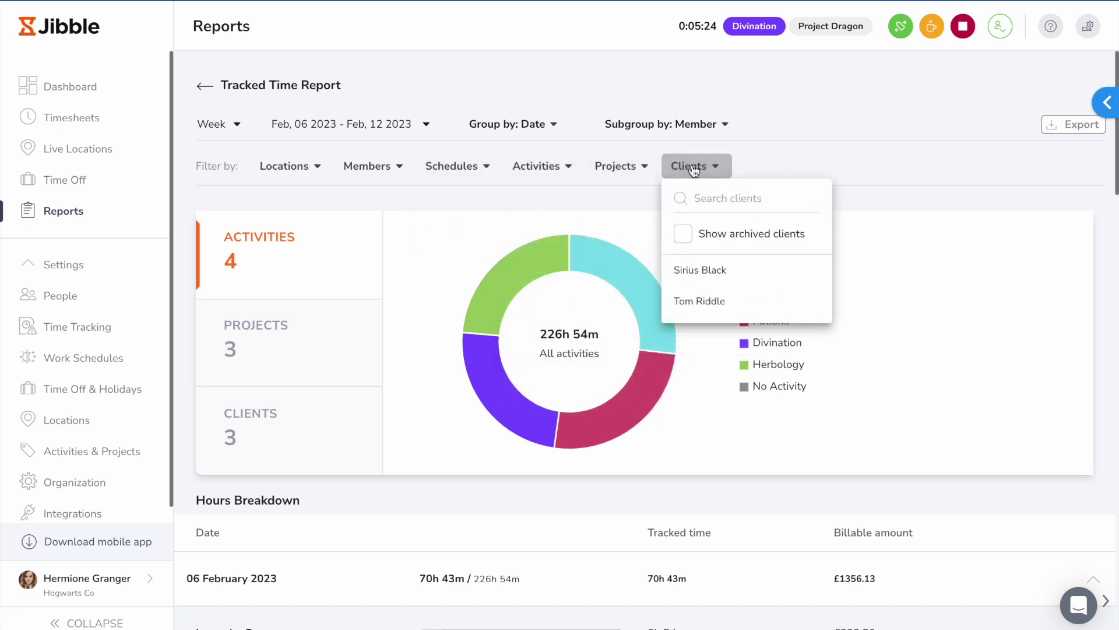
{"action": "left_click", "coordinate": [387, 192]}
Step: Scroll through the Hours Breakdown and bring up the Export Report Data panel
{"action": "scroll", "coordinate": [579, 502], "scroll_direction": "down", "scroll_amount": 6}
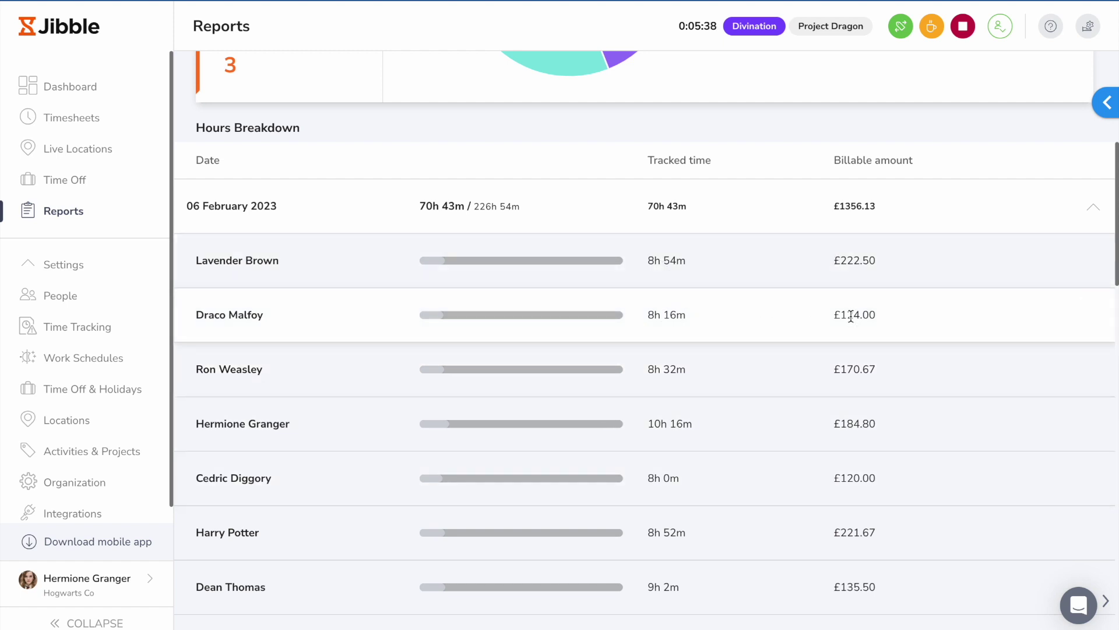
{"action": "scroll", "coordinate": [851, 315], "scroll_direction": "up", "scroll_amount": 6}
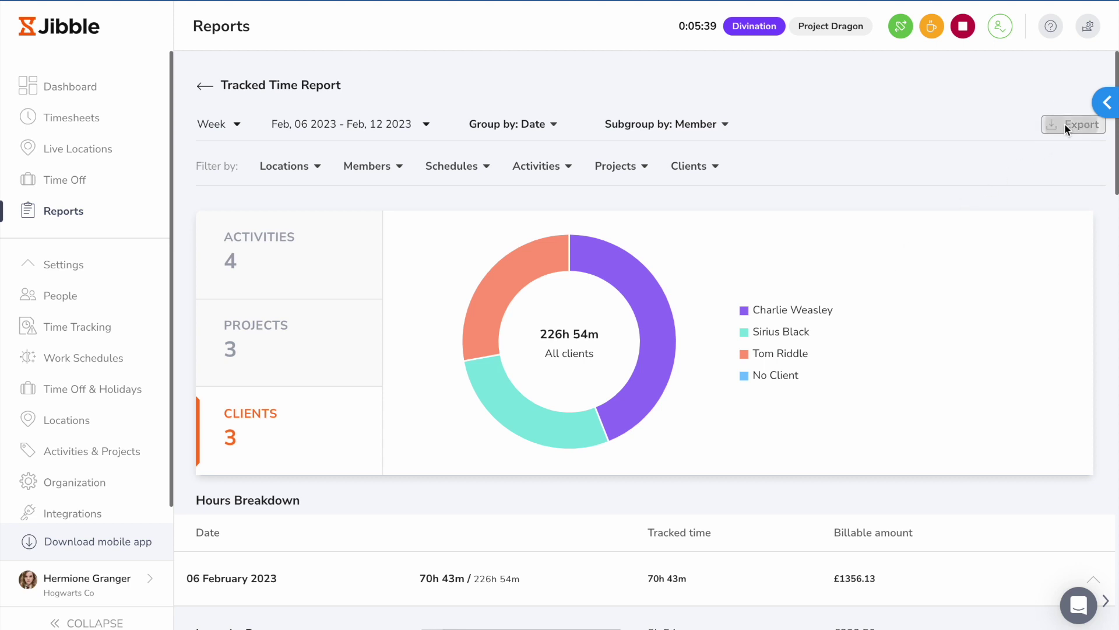
{"action": "left_click", "coordinate": [1064, 124]}
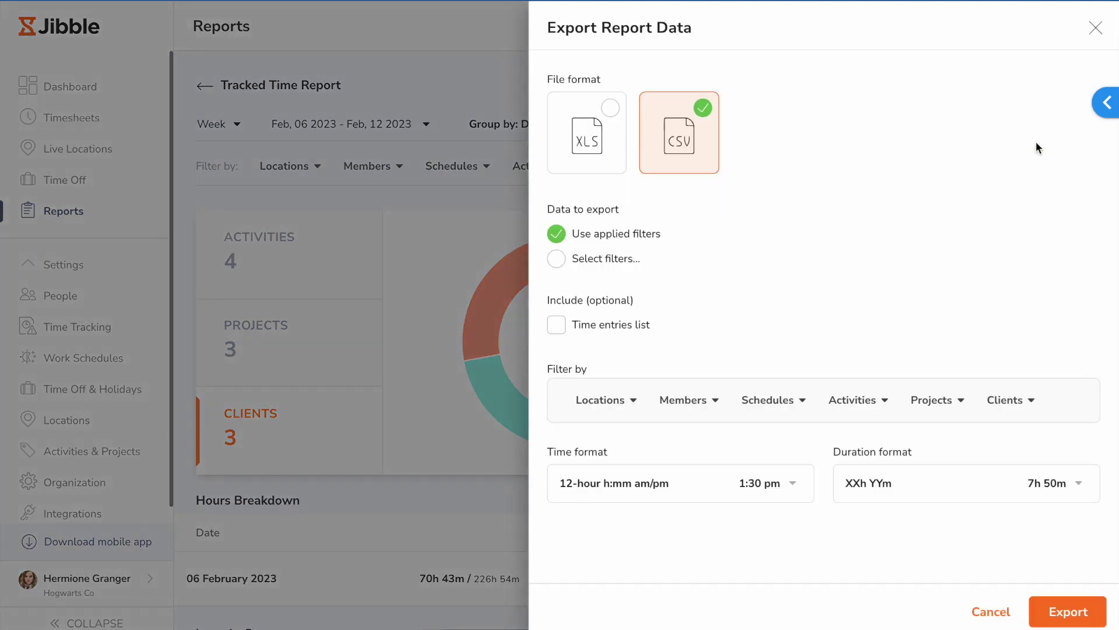
Step: Switch the export to manually chosen filters, then close the export panel and go back to Reports
{"action": "left_click", "coordinate": [603, 258]}
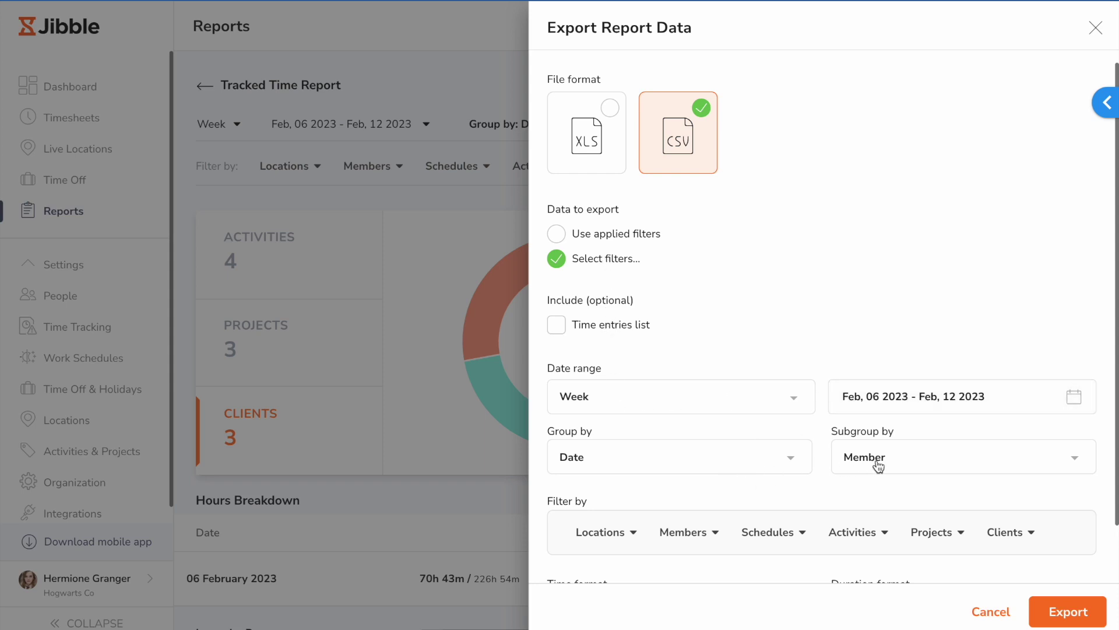
{"action": "left_click", "coordinate": [1095, 28]}
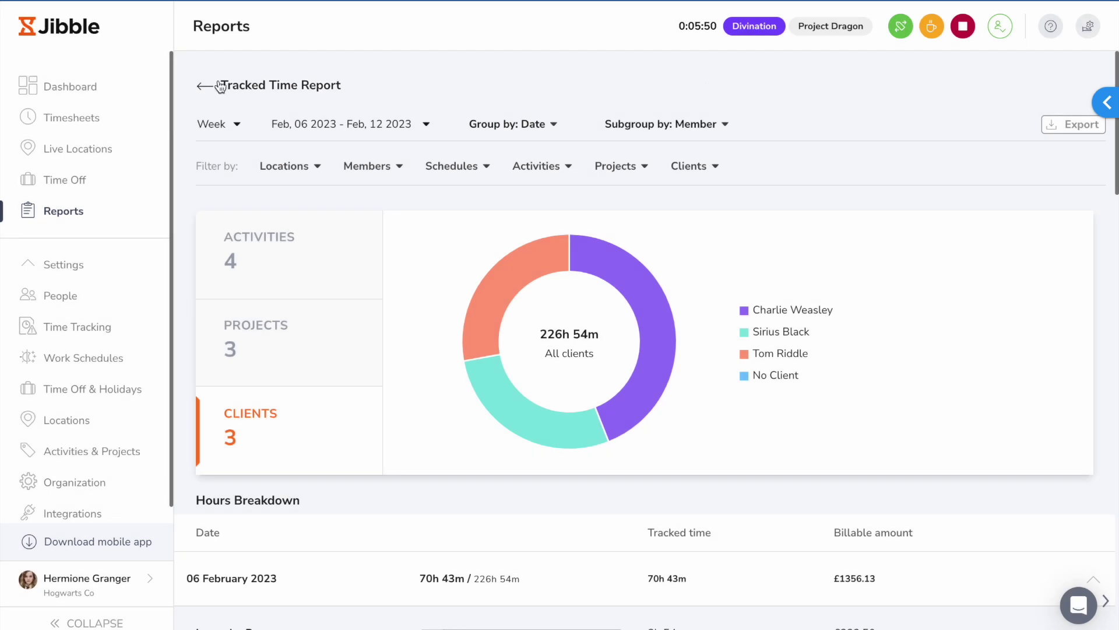
{"action": "left_click", "coordinate": [220, 86]}
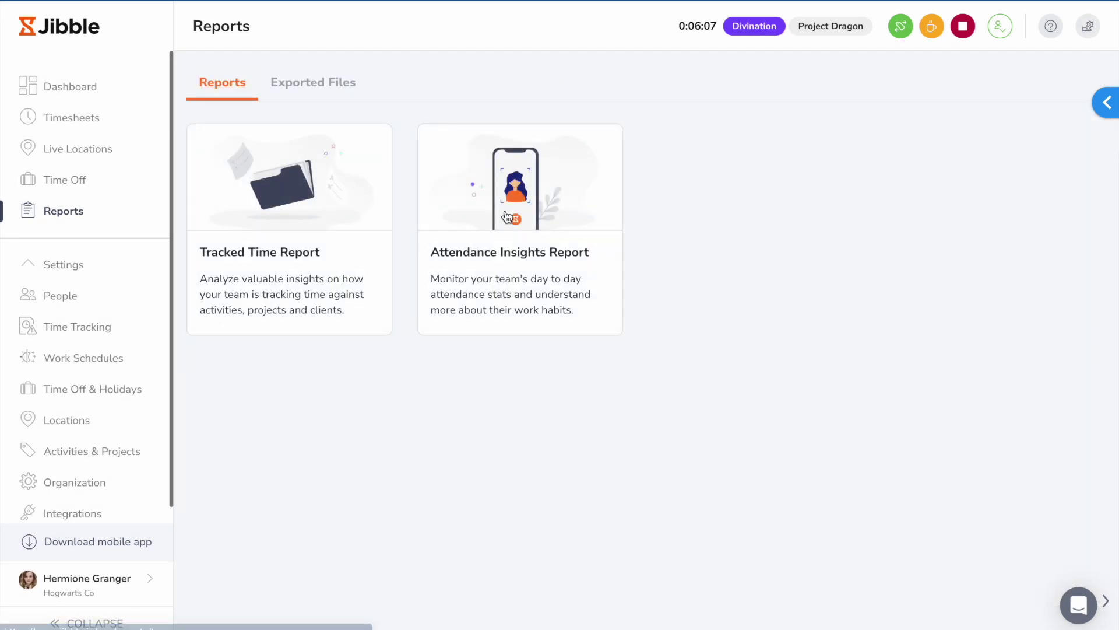
{"action": "left_click", "coordinate": [513, 298]}
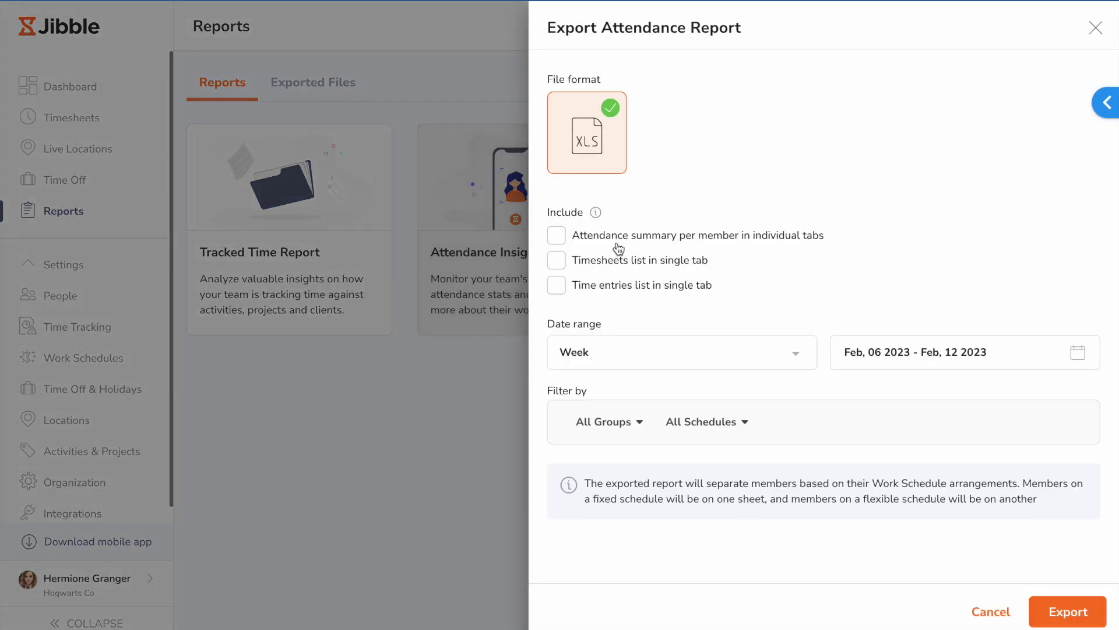
{"action": "left_click", "coordinate": [593, 240]}
{"action": "left_click", "coordinate": [595, 258]}
{"action": "left_click", "coordinate": [598, 284]}
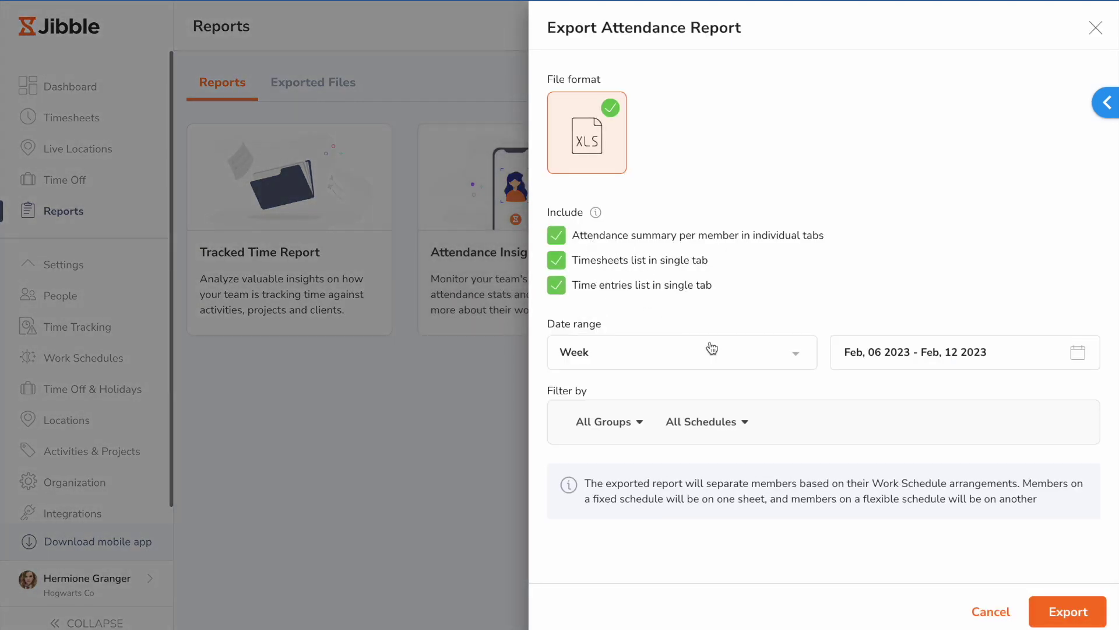
{"action": "left_click", "coordinate": [734, 357]}
{"action": "left_click", "coordinate": [874, 357]}
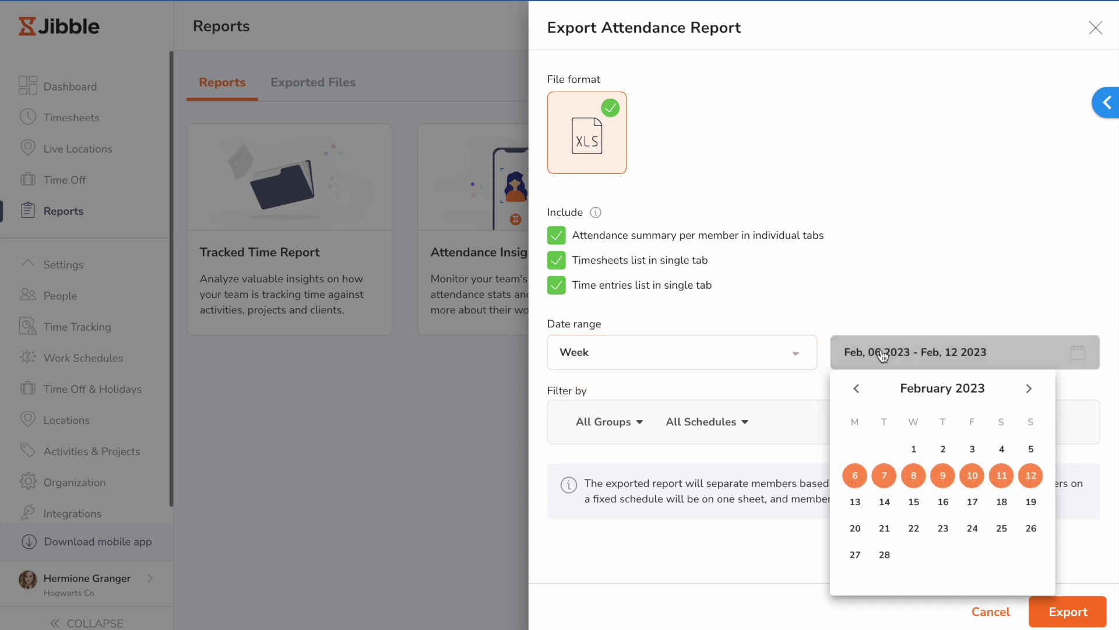
{"action": "left_click", "coordinate": [639, 429]}
{"action": "left_click", "coordinate": [725, 422]}
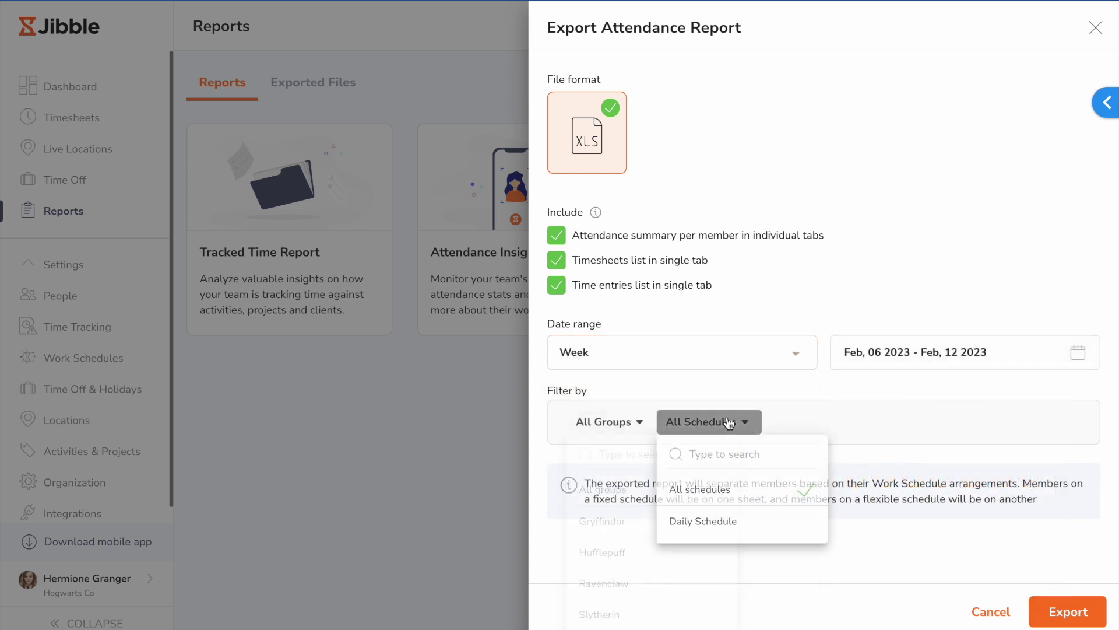
{"action": "left_click", "coordinate": [1096, 28]}
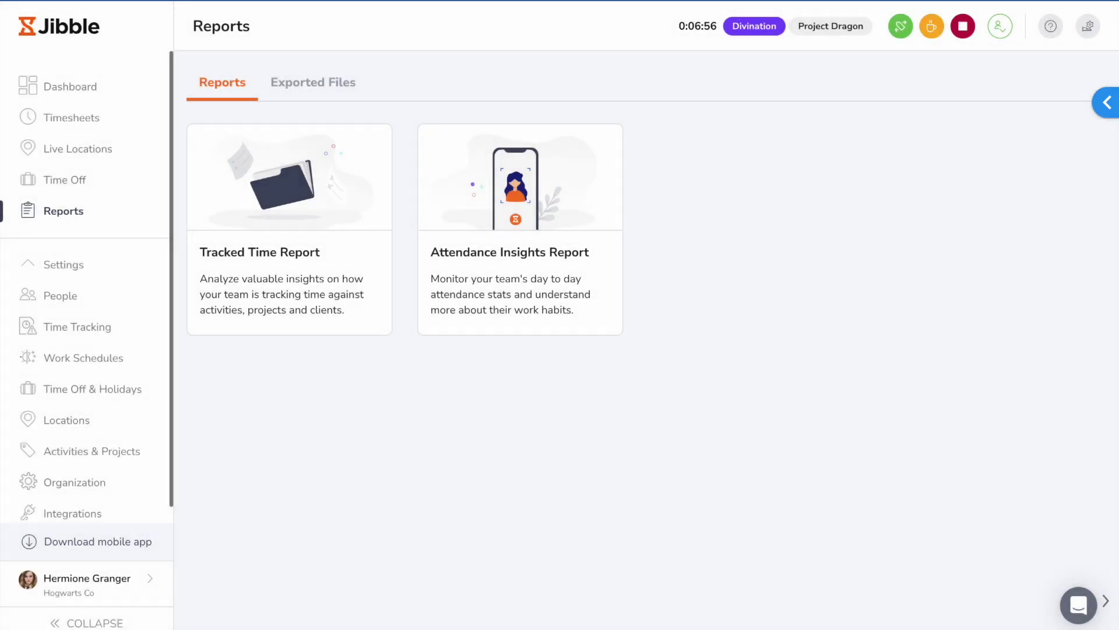
{"action": "left_click", "coordinate": [89, 323]}
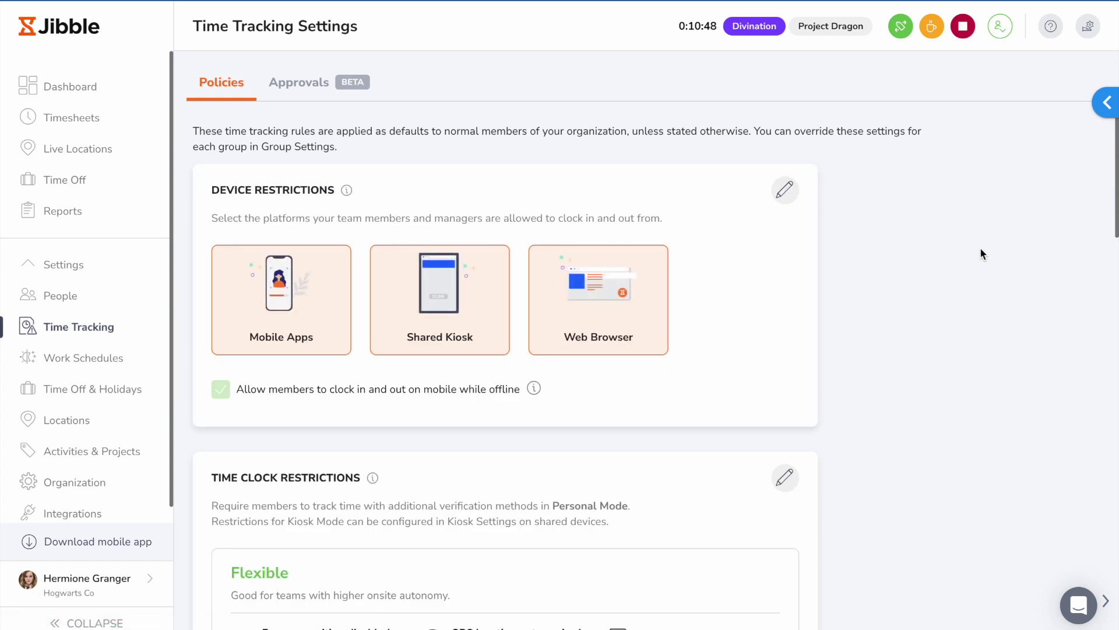
Step: Scroll through the Time Tracking Policies tab to the Time Clock Restriction presets
{"action": "scroll", "coordinate": [942, 224], "scroll_direction": "down", "scroll_amount": 1}
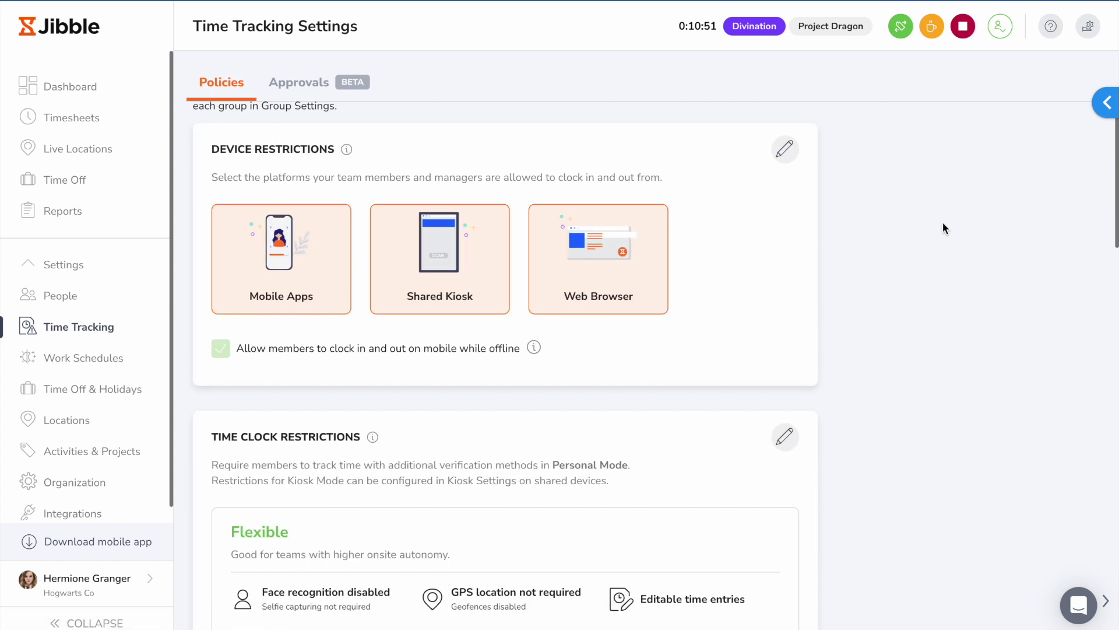
{"action": "scroll", "coordinate": [943, 222], "scroll_direction": "down", "scroll_amount": 1}
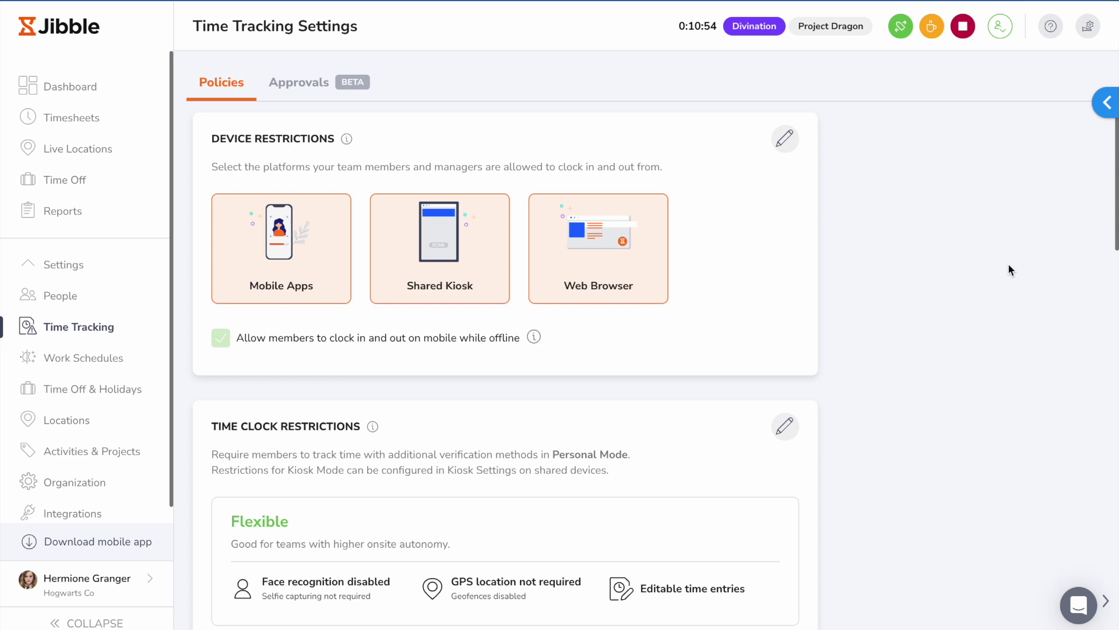
{"action": "scroll", "coordinate": [904, 280], "scroll_direction": "down", "scroll_amount": 3}
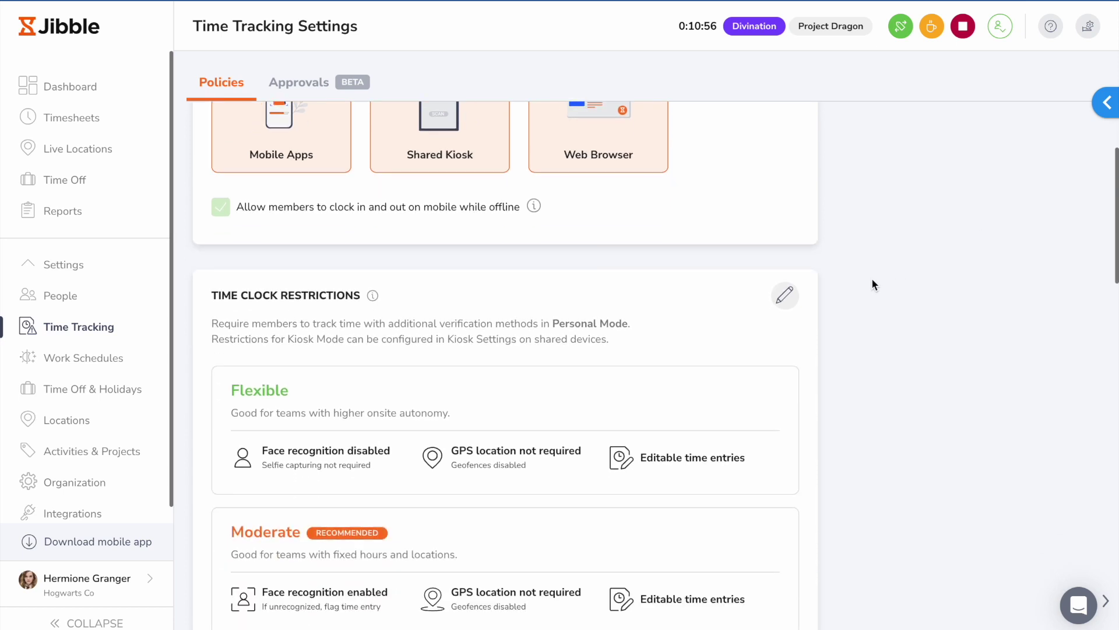
Step: Edit Time Clock Restrictions and compare the Flexible, Moderate and Strict presets
{"action": "left_click", "coordinate": [785, 295]}
{"action": "scroll", "coordinate": [893, 281], "scroll_direction": "down", "scroll_amount": 4}
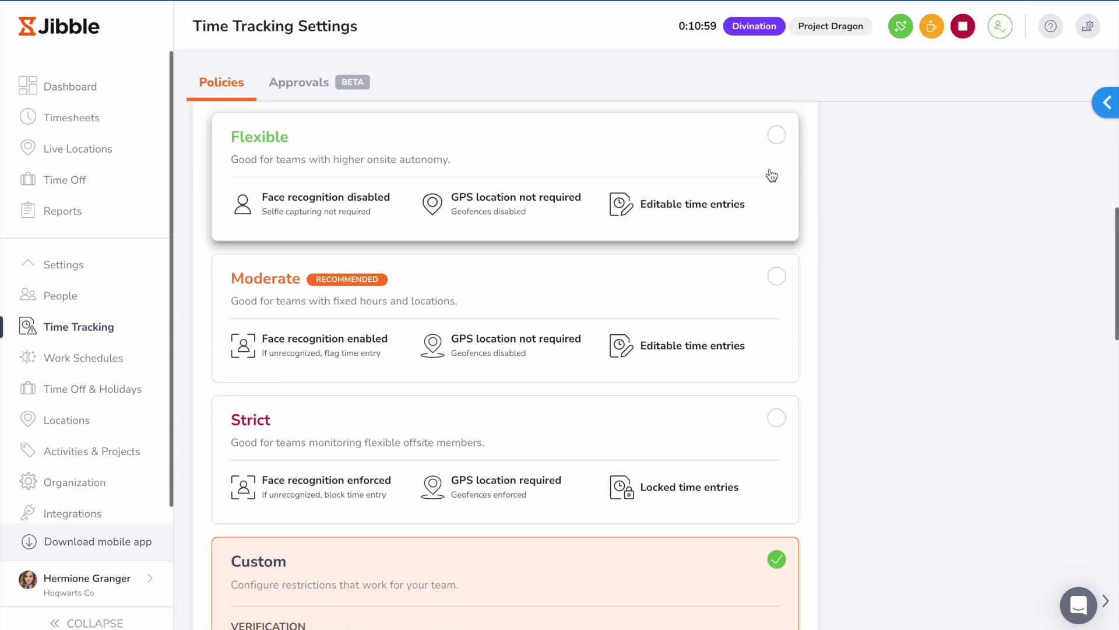
{"action": "left_click", "coordinate": [776, 178]}
{"action": "left_click", "coordinate": [768, 317]}
{"action": "left_click", "coordinate": [763, 467]}
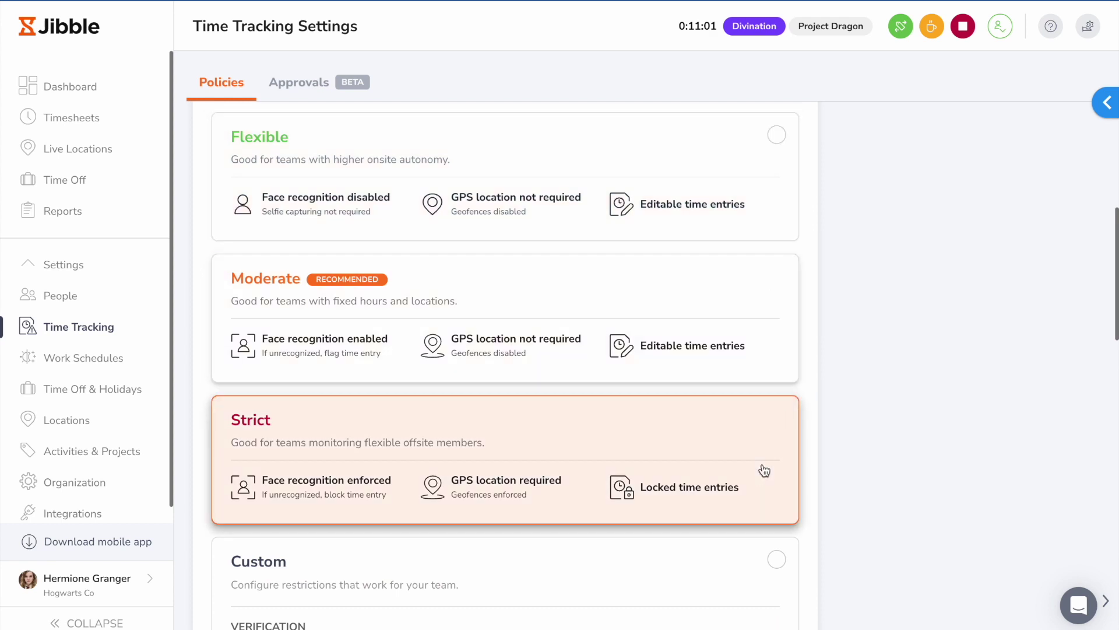
{"action": "scroll", "coordinate": [916, 289], "scroll_direction": "down", "scroll_amount": 5}
Step: Switch to Custom and require an activity and a project when clocking in
{"action": "left_click", "coordinate": [730, 379]}
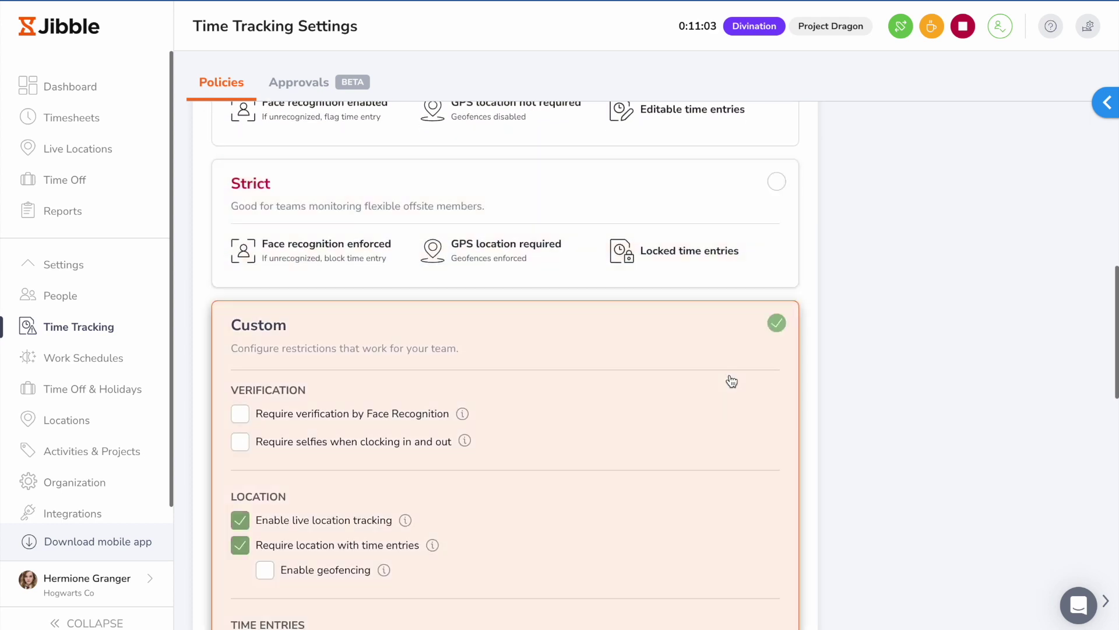
{"action": "scroll", "coordinate": [937, 295], "scroll_direction": "down", "scroll_amount": 3}
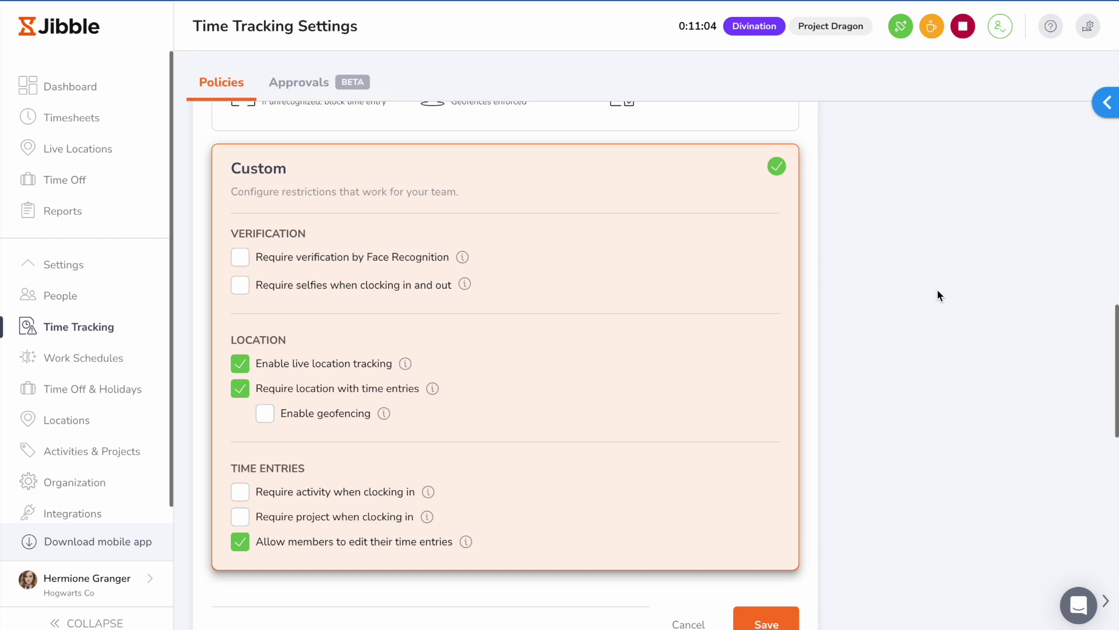
{"action": "left_click", "coordinate": [239, 491]}
{"action": "left_click", "coordinate": [240, 516]}
{"action": "scroll", "coordinate": [935, 335], "scroll_direction": "down", "scroll_amount": 9}
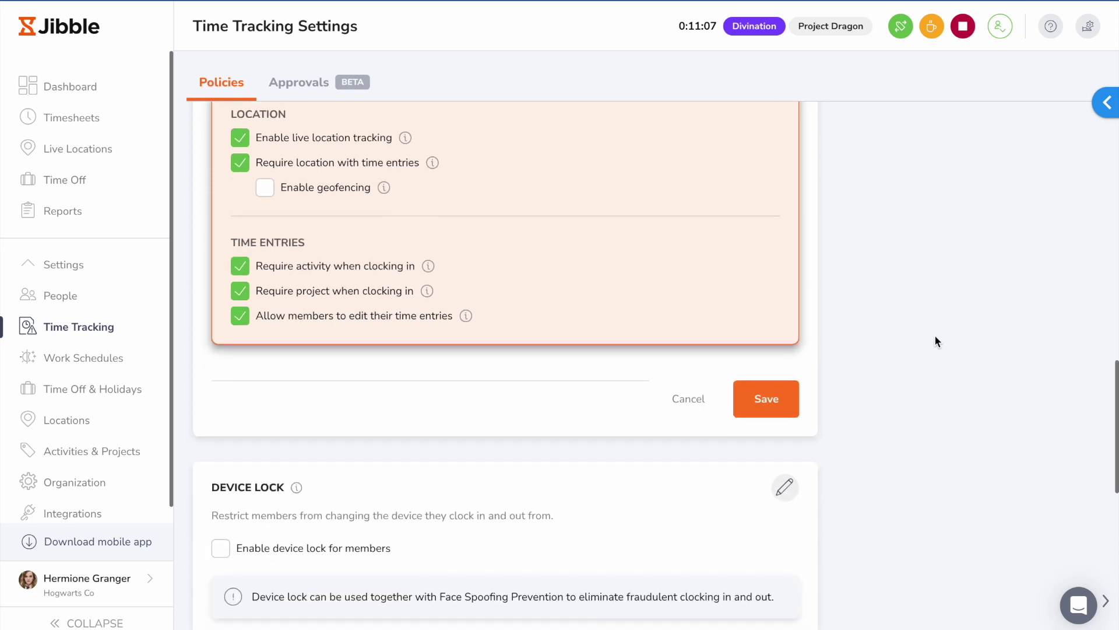
Step: Enable device lock for members
{"action": "left_click", "coordinate": [784, 181]}
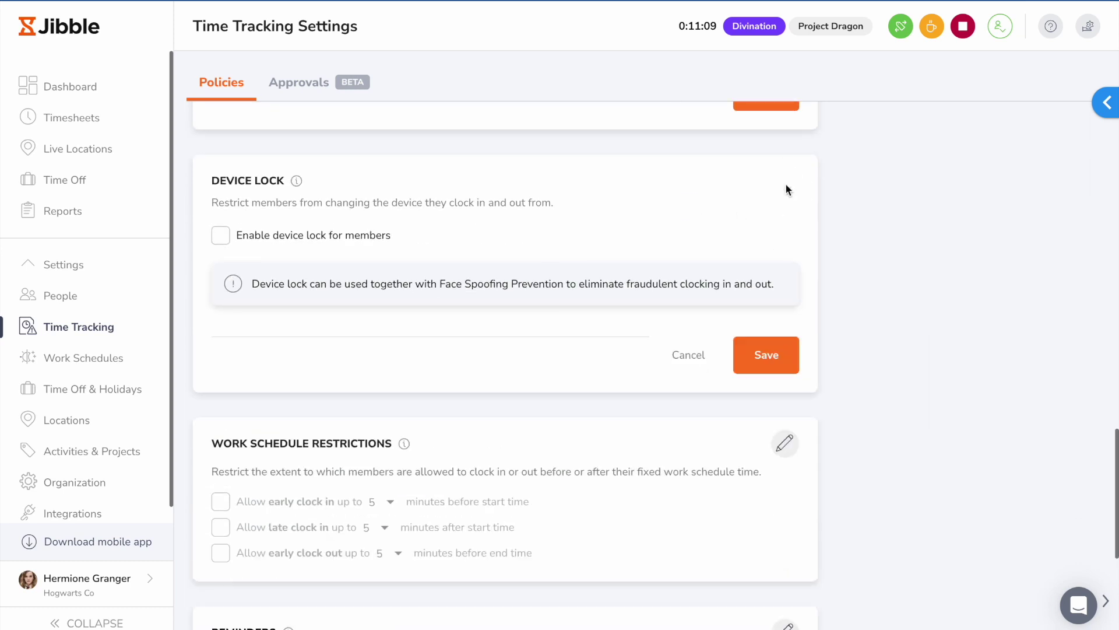
{"action": "left_click", "coordinate": [220, 239]}
{"action": "scroll", "coordinate": [865, 324], "scroll_direction": "down", "scroll_amount": 2}
Step: Allow early clock-in, late clock-in and early clock-out in Work Schedule Restrictions
{"action": "left_click", "coordinate": [772, 357]}
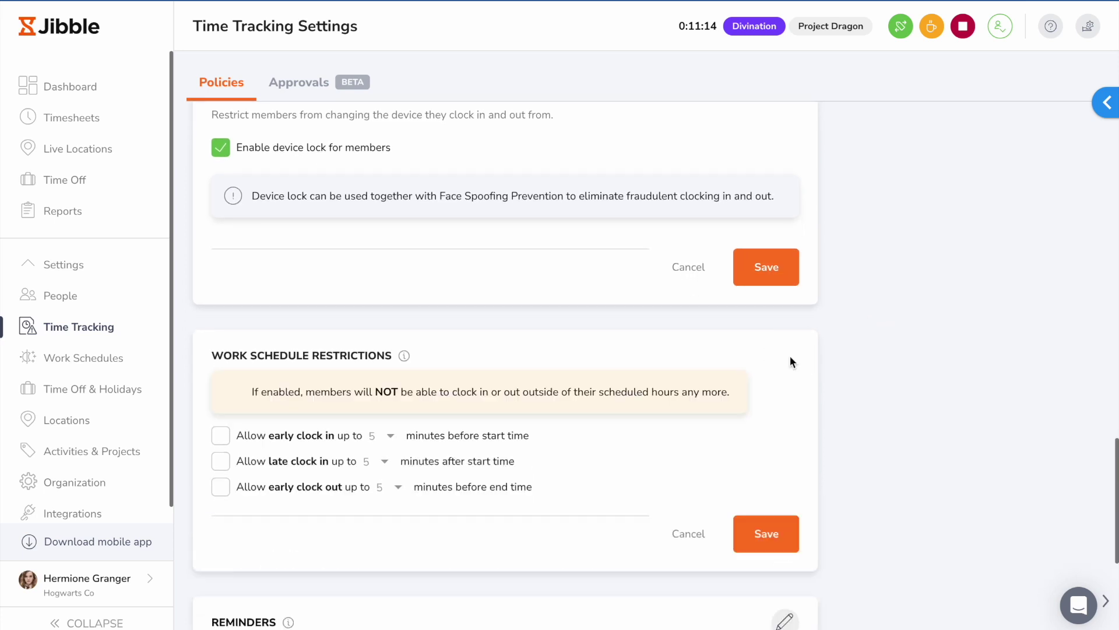
{"action": "left_click", "coordinate": [221, 436]}
{"action": "left_click", "coordinate": [220, 461]}
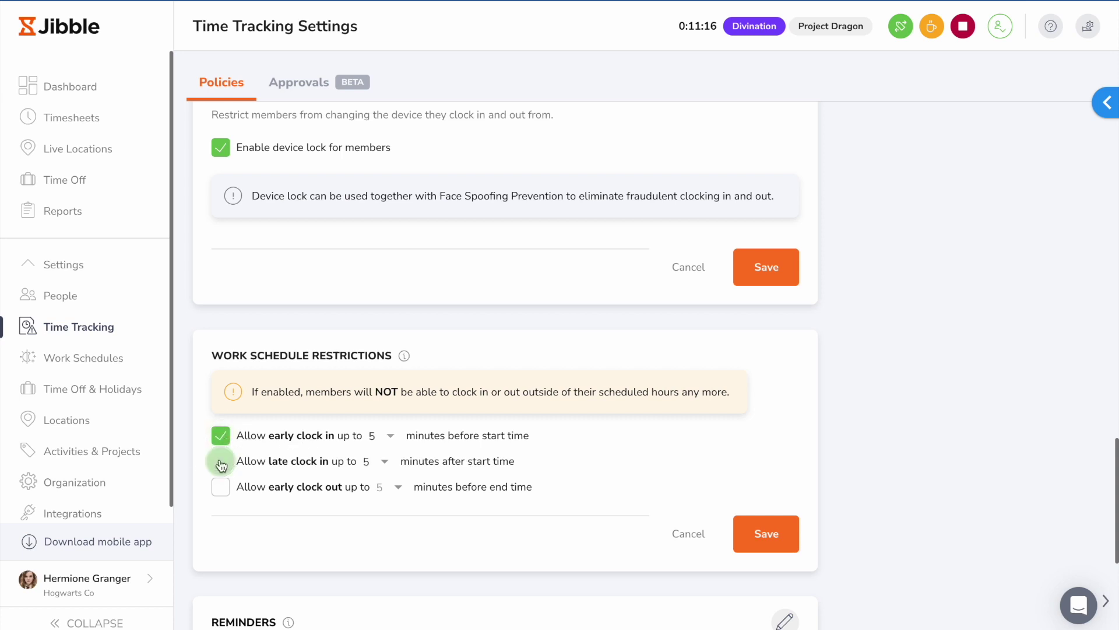
{"action": "left_click", "coordinate": [219, 487]}
{"action": "scroll", "coordinate": [922, 398], "scroll_direction": "down", "scroll_amount": 1}
Step: Turn on the clock-out reminder in the Reminders settings
{"action": "scroll", "coordinate": [921, 402], "scroll_direction": "down", "scroll_amount": 3}
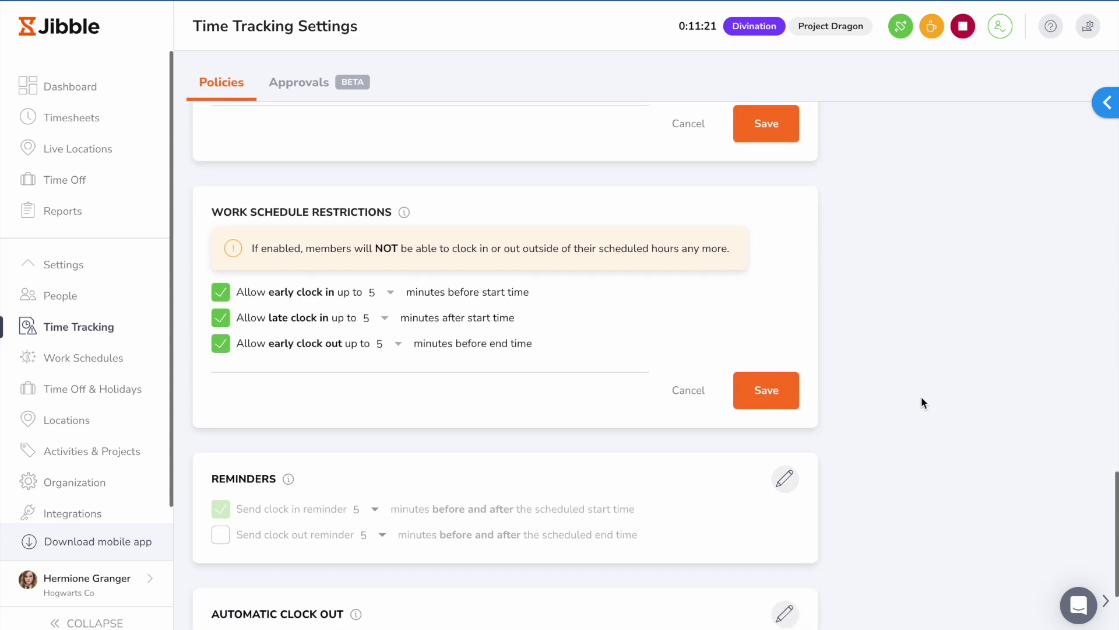
{"action": "scroll", "coordinate": [921, 402], "scroll_direction": "down", "scroll_amount": 2}
{"action": "left_click", "coordinate": [785, 386]}
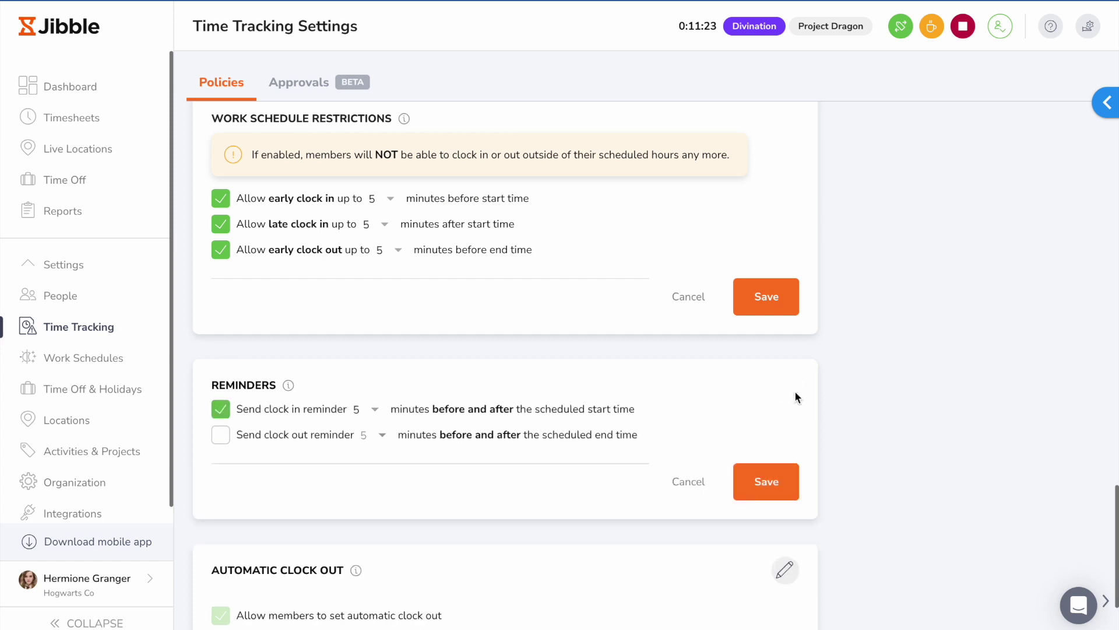
{"action": "left_click", "coordinate": [218, 446]}
Step: Set Automatic Clock Out to clock members out after 9 hours
{"action": "scroll", "coordinate": [900, 405], "scroll_direction": "down", "scroll_amount": 3}
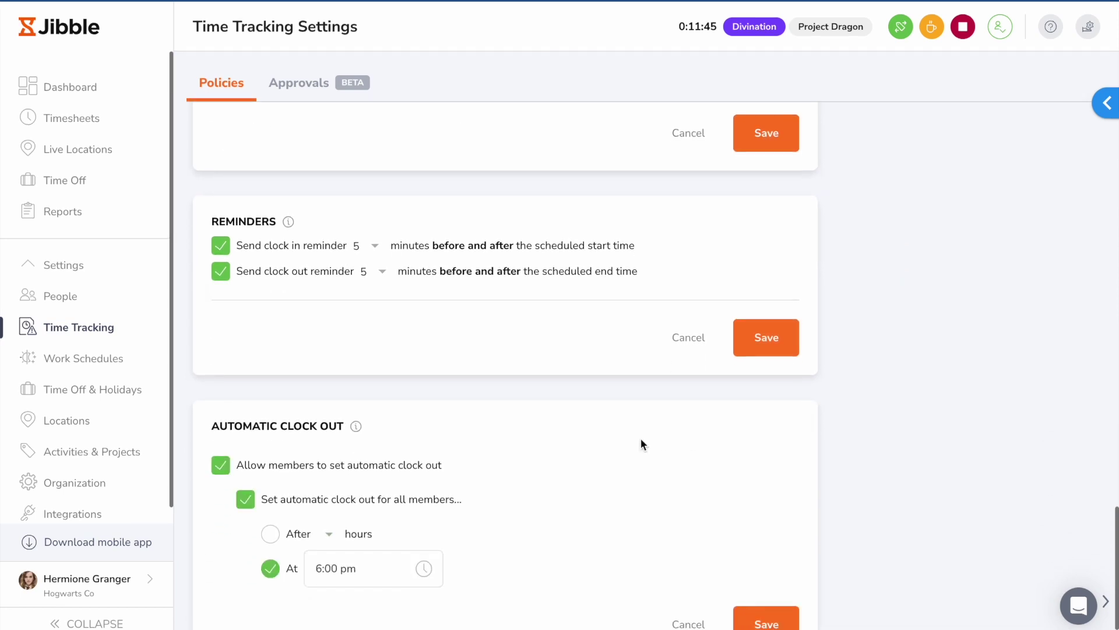
{"action": "scroll", "coordinate": [641, 445], "scroll_direction": "down", "scroll_amount": 1}
{"action": "left_click", "coordinate": [270, 490]}
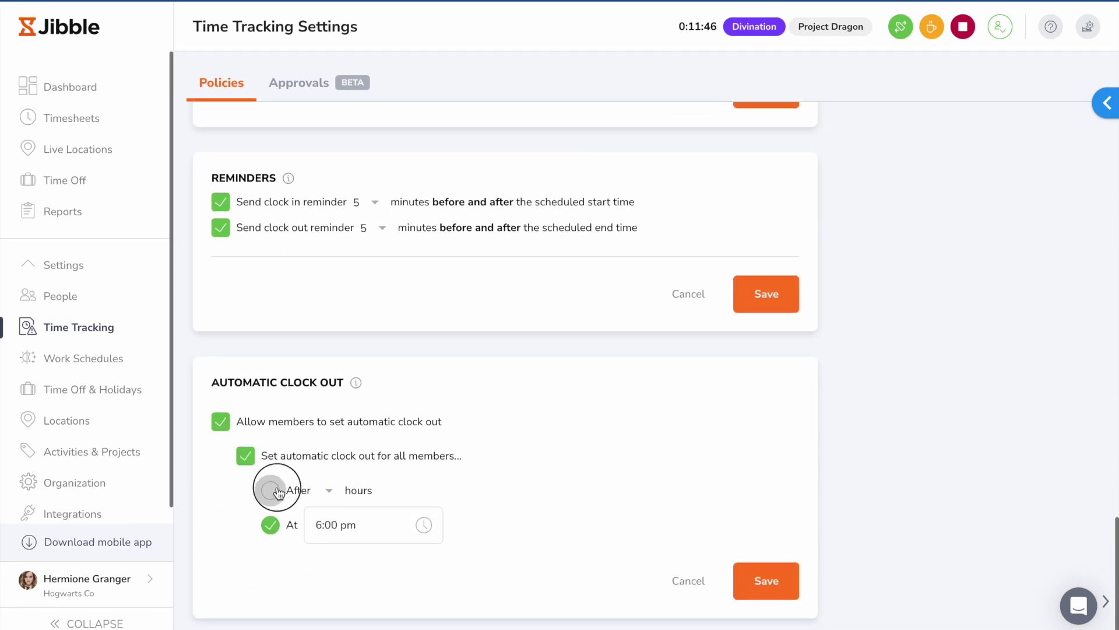
{"action": "left_click", "coordinate": [331, 493]}
{"action": "scroll", "coordinate": [333, 513], "scroll_direction": "down", "scroll_amount": 3}
{"action": "left_click", "coordinate": [333, 549]}
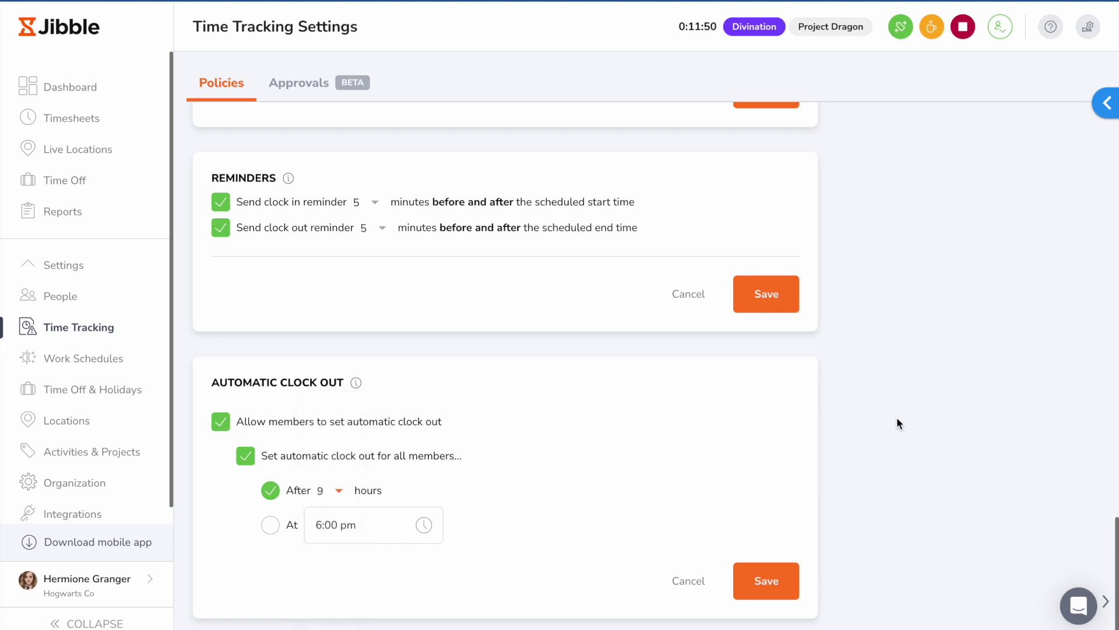
Step: Add a new work schedule, switch its arrangement from Flexible to Weekly, and enter 40 hours
{"action": "left_click", "coordinate": [81, 359]}
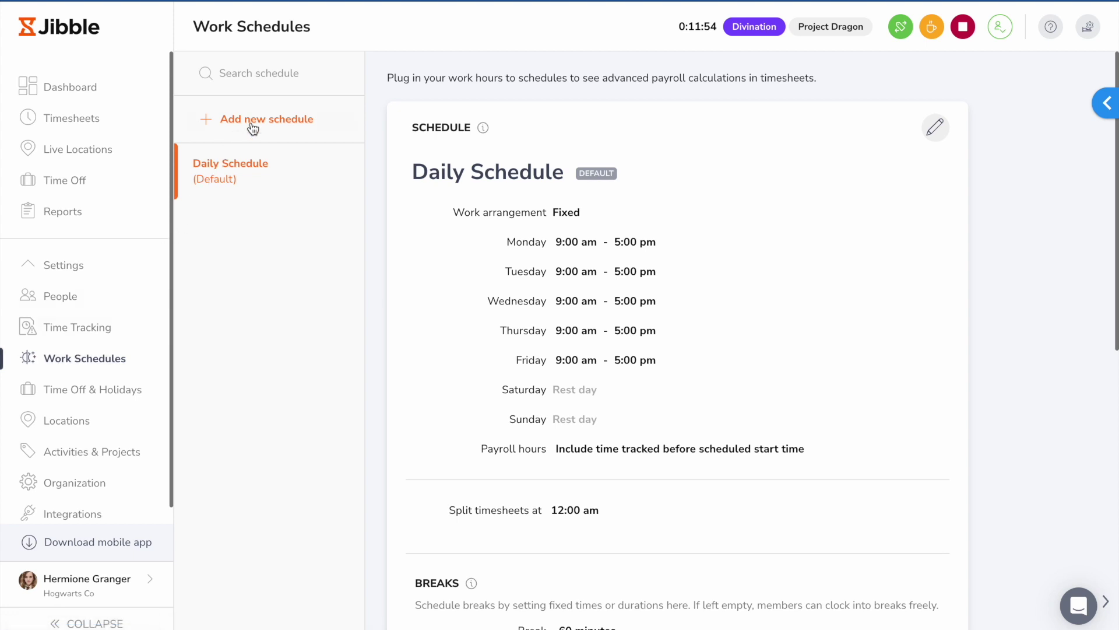
{"action": "left_click", "coordinate": [252, 125]}
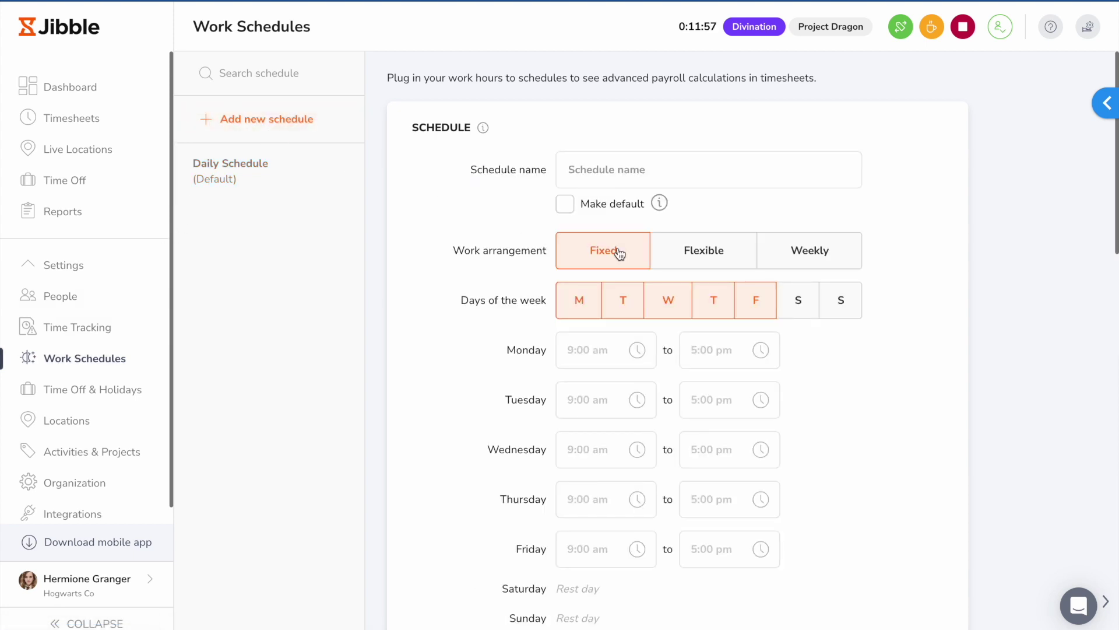
{"action": "left_click", "coordinate": [695, 247]}
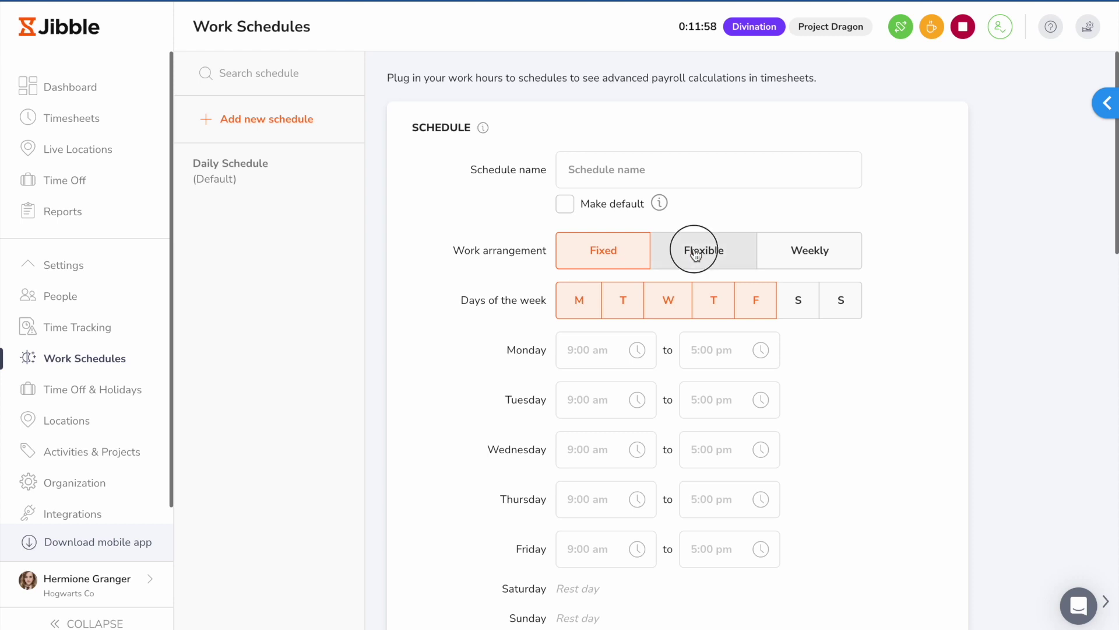
{"action": "left_click", "coordinate": [807, 252]}
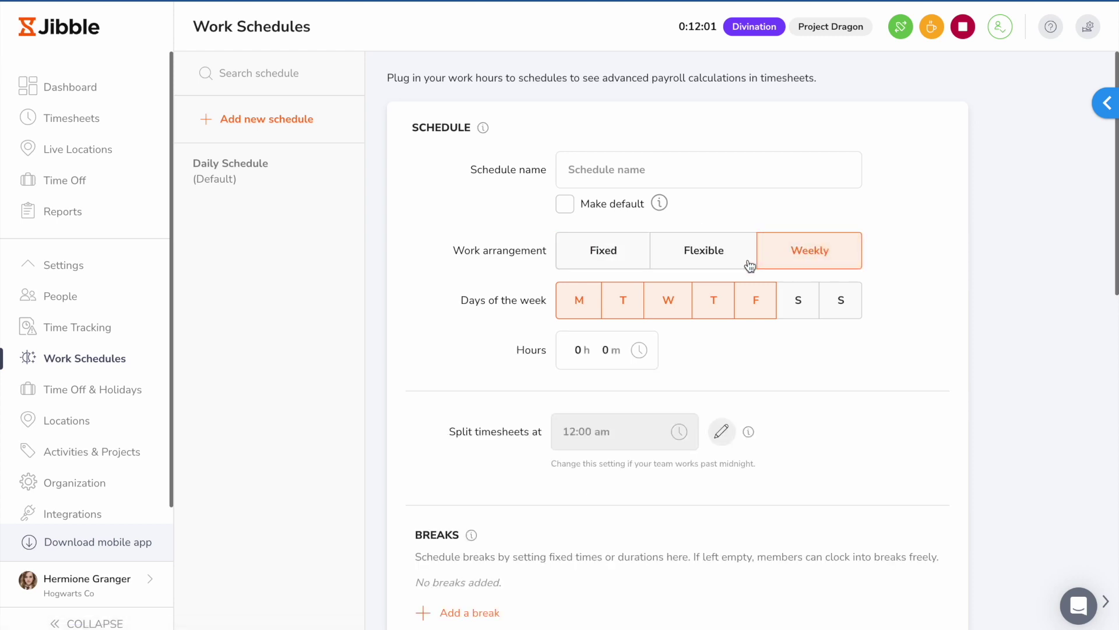
{"action": "left_click", "coordinate": [577, 350]}
{"action": "type", "text": "4"}
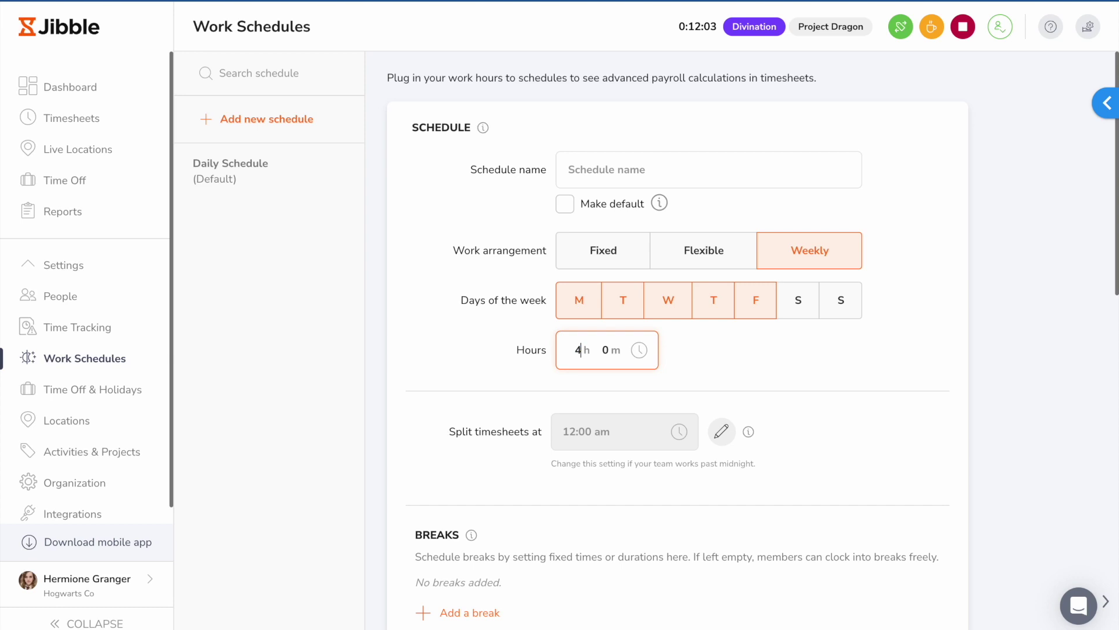
{"action": "type", "text": "0"}
{"action": "left_click", "coordinate": [446, 376]}
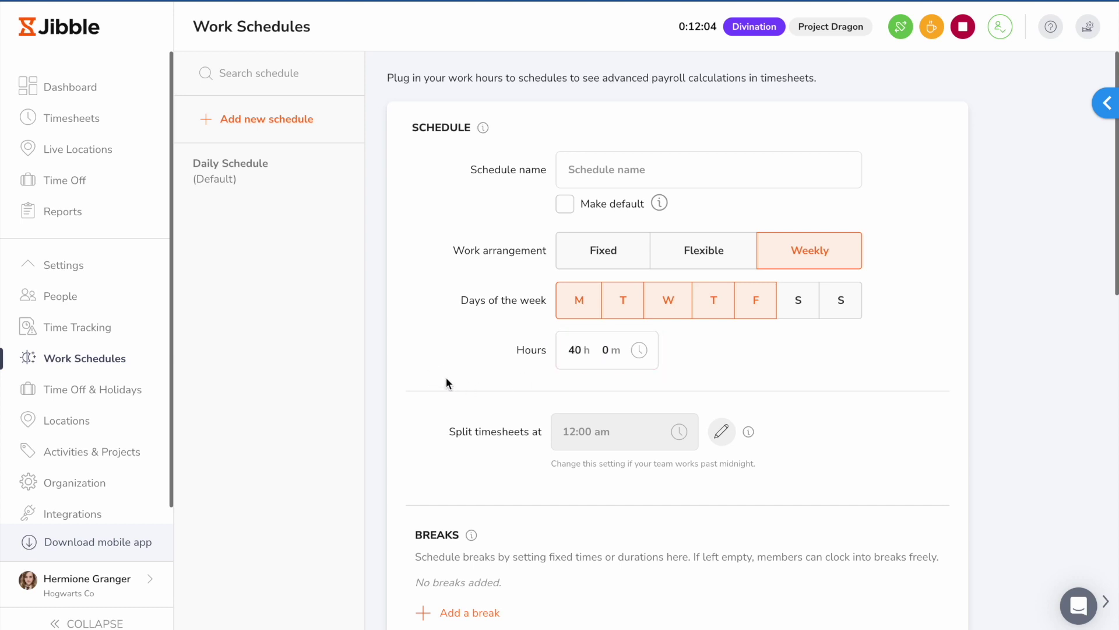
Step: Add a paid break to the schedule
{"action": "scroll", "coordinate": [442, 359], "scroll_direction": "down", "scroll_amount": 1}
{"action": "scroll", "coordinate": [443, 362], "scroll_direction": "down", "scroll_amount": 3}
{"action": "left_click", "coordinate": [470, 402]}
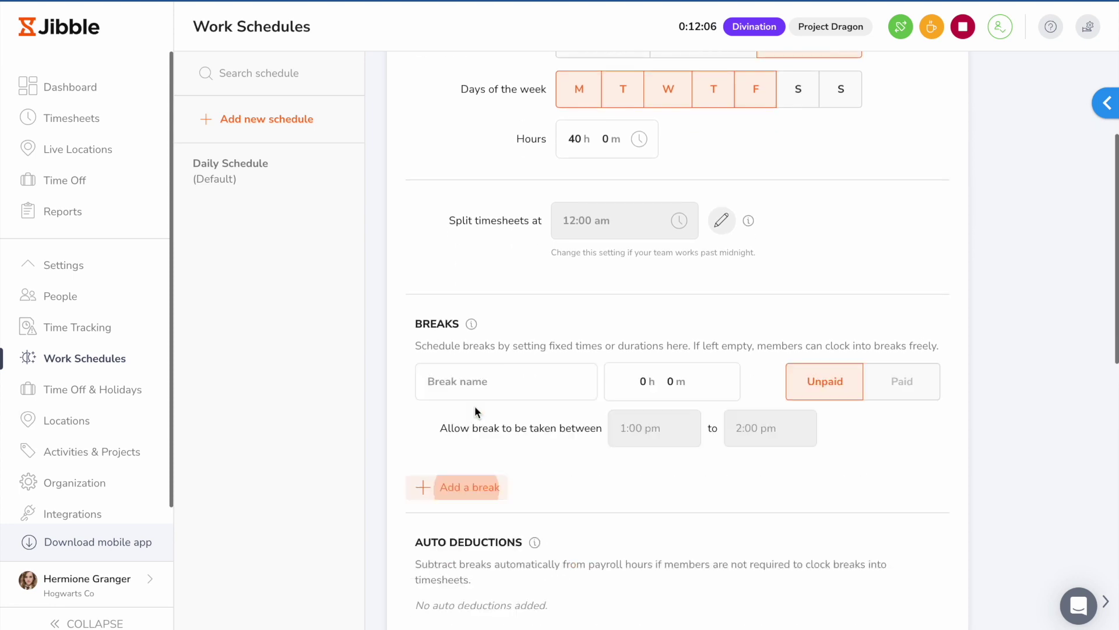
{"action": "left_click", "coordinate": [892, 382]}
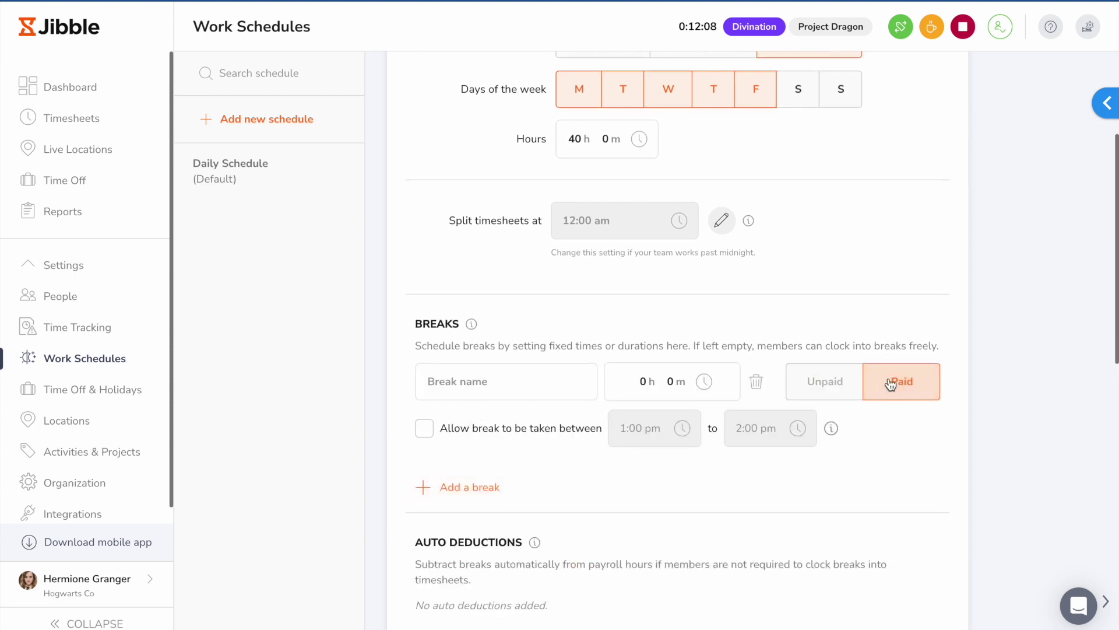
Step: Turn on daily overtime and daily double overtime, keeping the threshold counted in hours
{"action": "scroll", "coordinate": [640, 314], "scroll_direction": "down", "scroll_amount": 5}
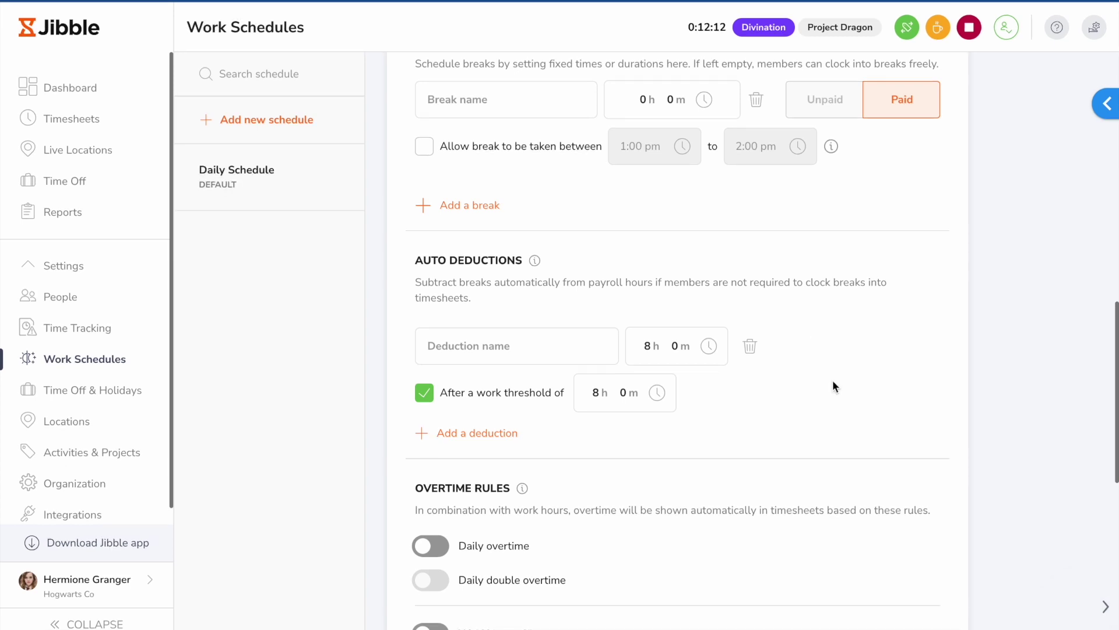
{"action": "scroll", "coordinate": [833, 387], "scroll_direction": "down", "scroll_amount": 3}
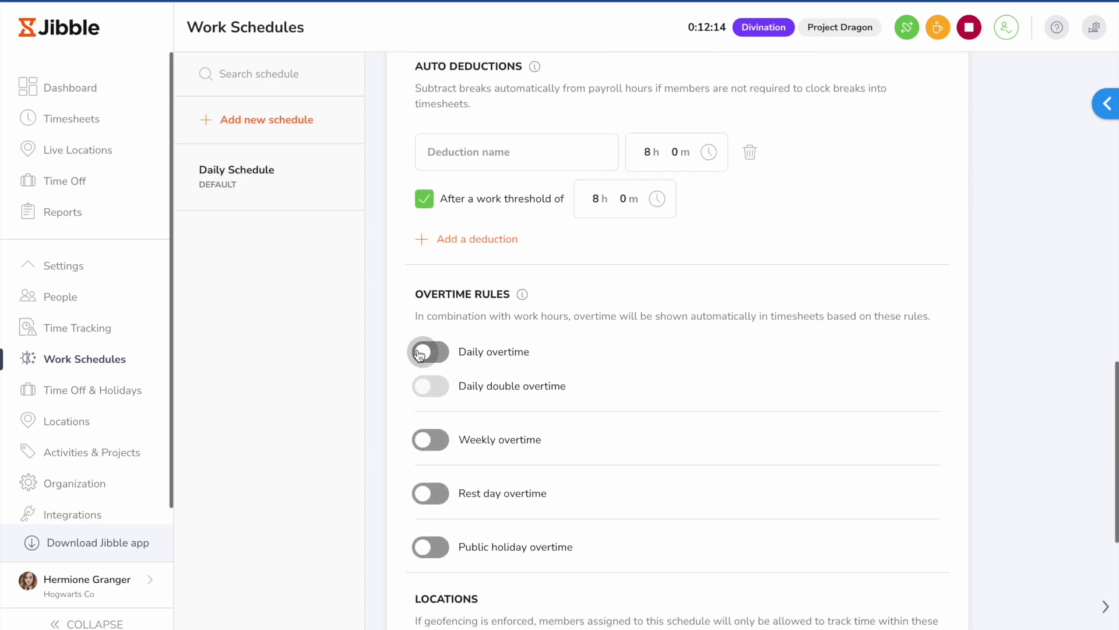
{"action": "left_click", "coordinate": [421, 352]}
{"action": "left_click", "coordinate": [431, 509]}
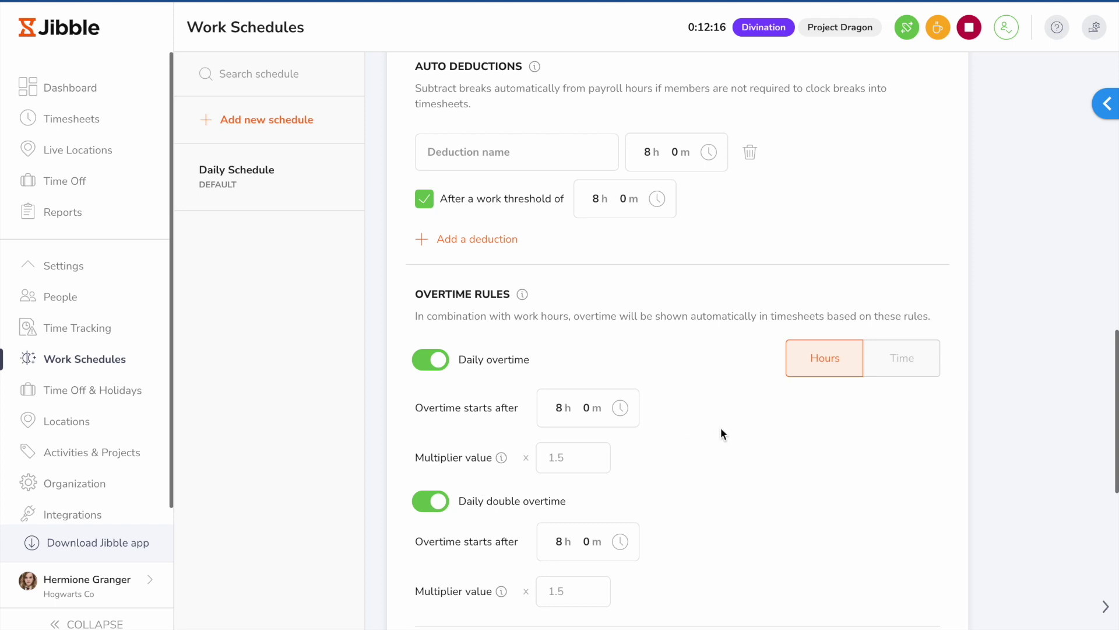
{"action": "left_click", "coordinate": [901, 363]}
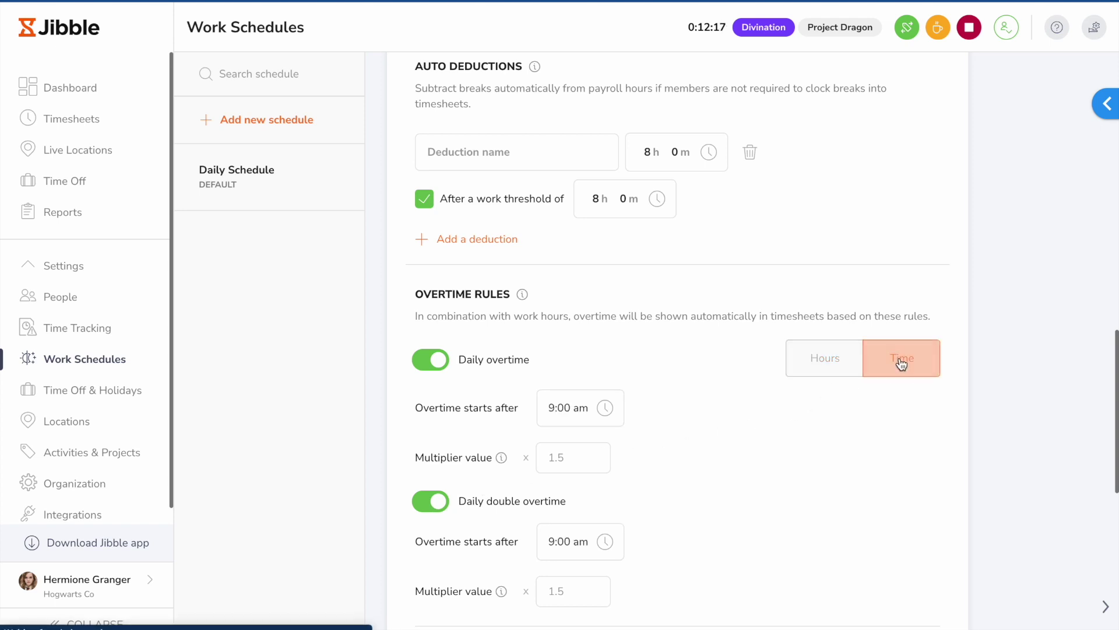
{"action": "left_click", "coordinate": [828, 361]}
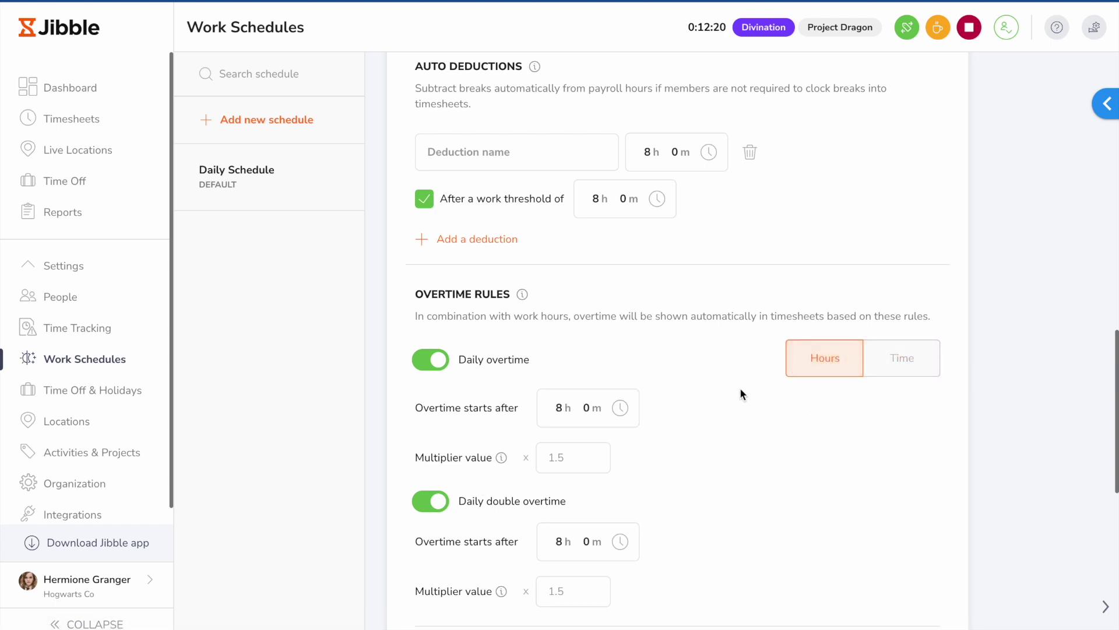
Step: Assign Hogwarts Castle, Maydowns Road and Platform 9 3/4 as the schedule's locations
{"action": "scroll", "coordinate": [695, 401], "scroll_direction": "down", "scroll_amount": 9}
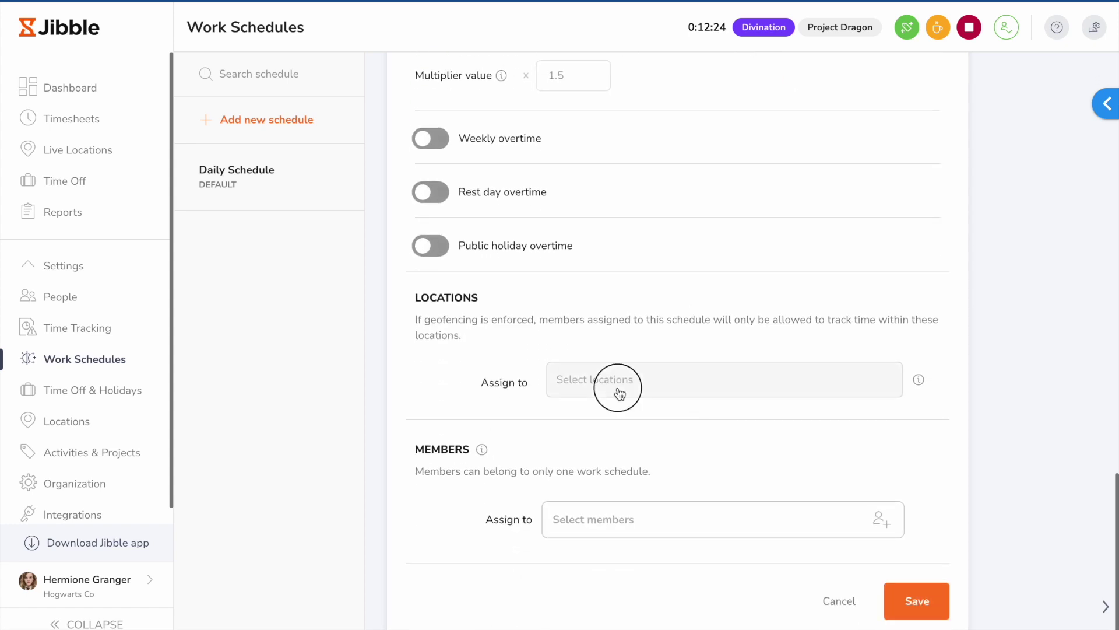
{"action": "left_click", "coordinate": [620, 394]}
{"action": "left_click", "coordinate": [637, 434]}
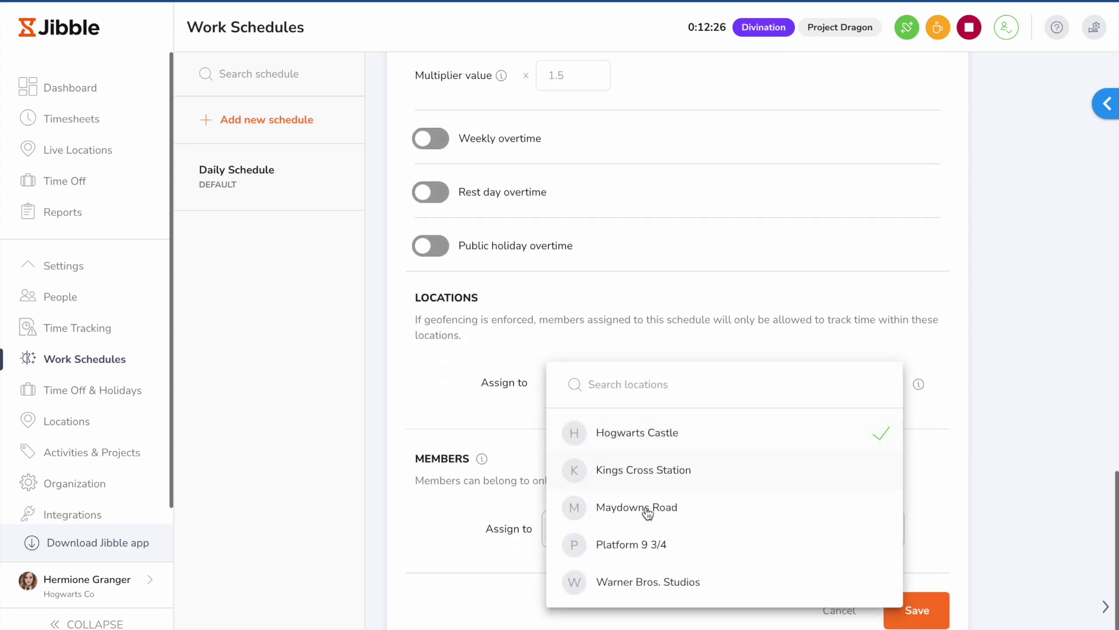
{"action": "left_click", "coordinate": [645, 511]}
{"action": "left_click", "coordinate": [650, 541]}
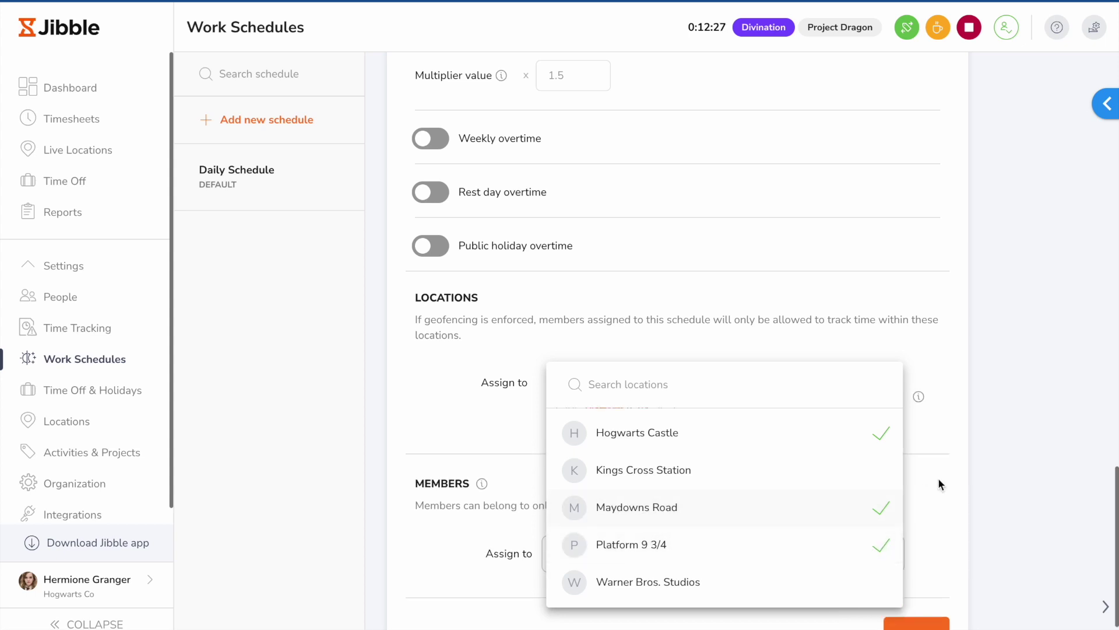
{"action": "left_click", "coordinate": [1005, 466]}
Step: Assign the Gryffindor and Hufflepuff groups as the schedule's members
{"action": "scroll", "coordinate": [994, 438], "scroll_direction": "down", "scroll_amount": 2}
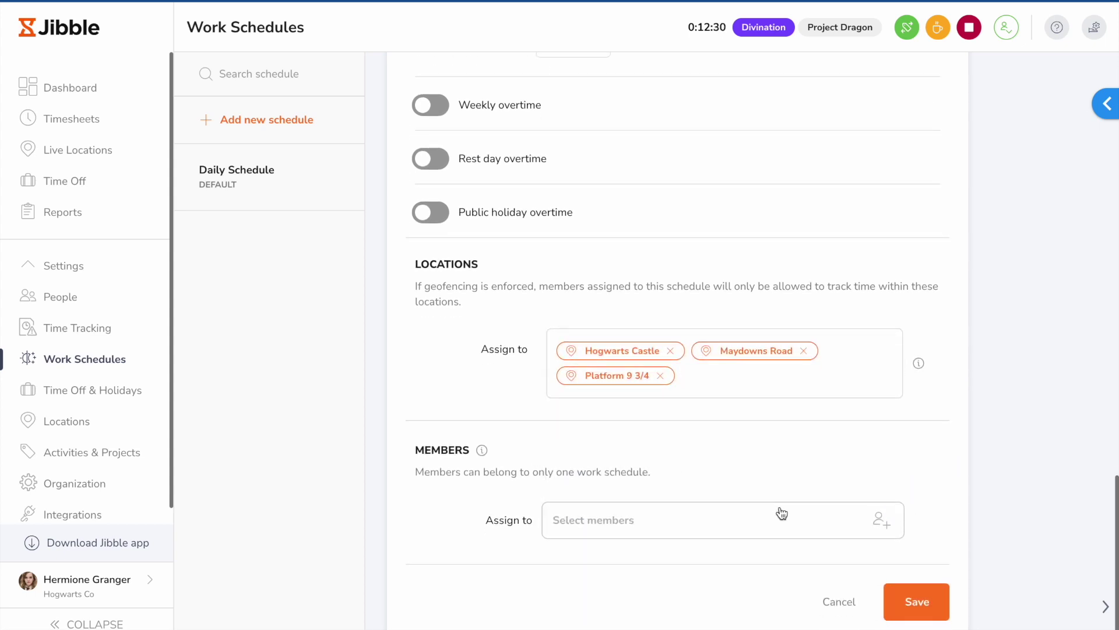
{"action": "left_click", "coordinate": [700, 513]}
{"action": "left_click", "coordinate": [732, 220]}
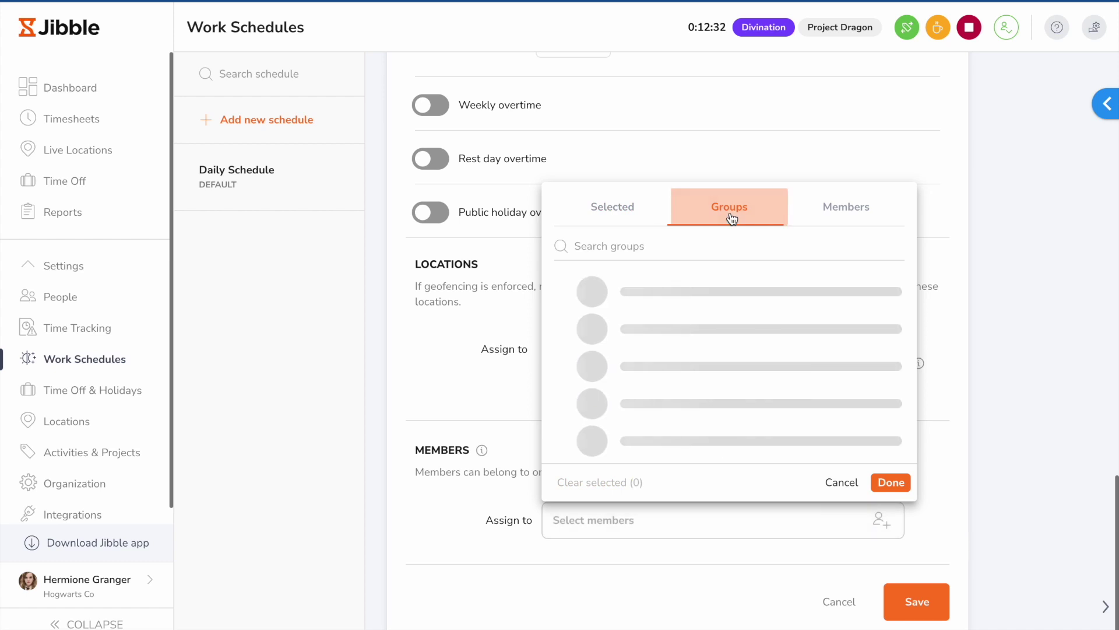
{"action": "left_click", "coordinate": [566, 287]}
{"action": "scroll", "coordinate": [657, 350], "scroll_direction": "down", "scroll_amount": 2}
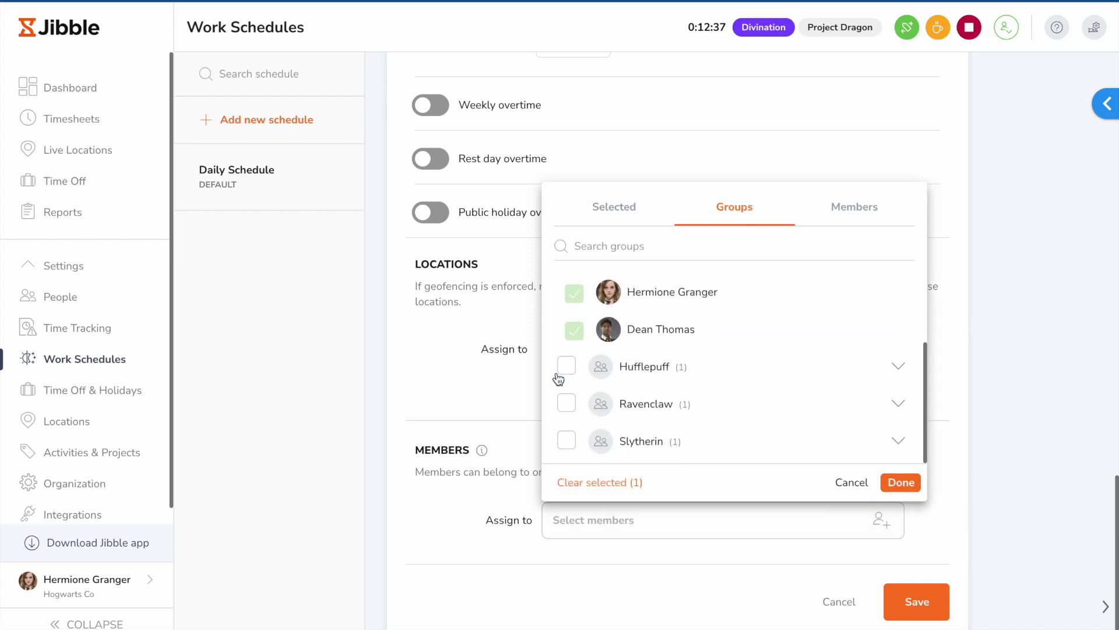
{"action": "left_click", "coordinate": [565, 366]}
{"action": "left_click", "coordinate": [902, 483]}
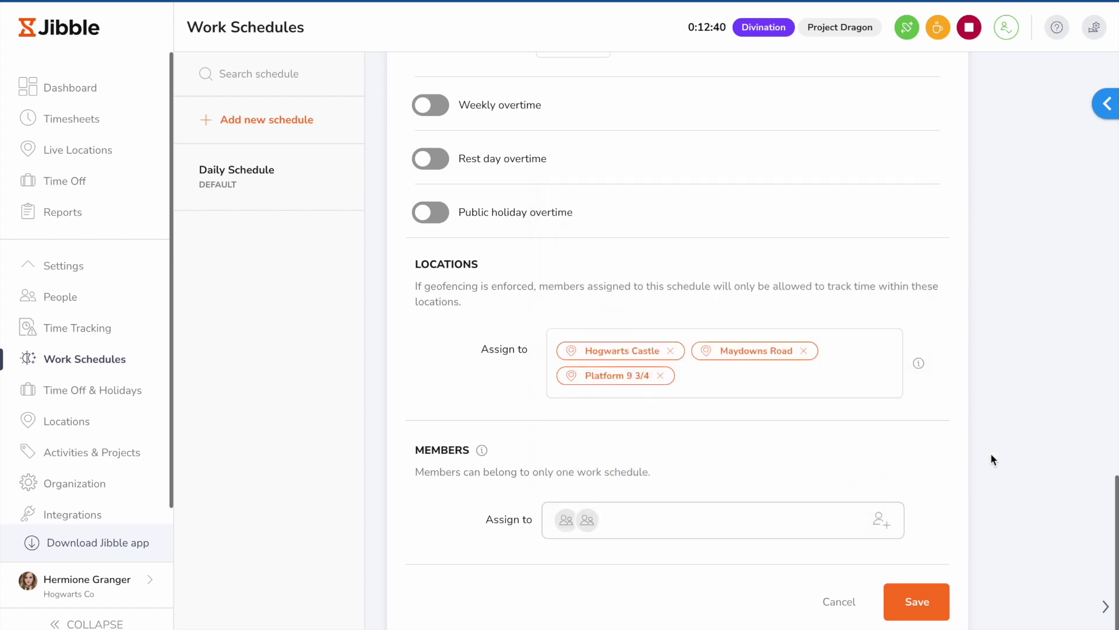
{"action": "left_click", "coordinate": [102, 425]}
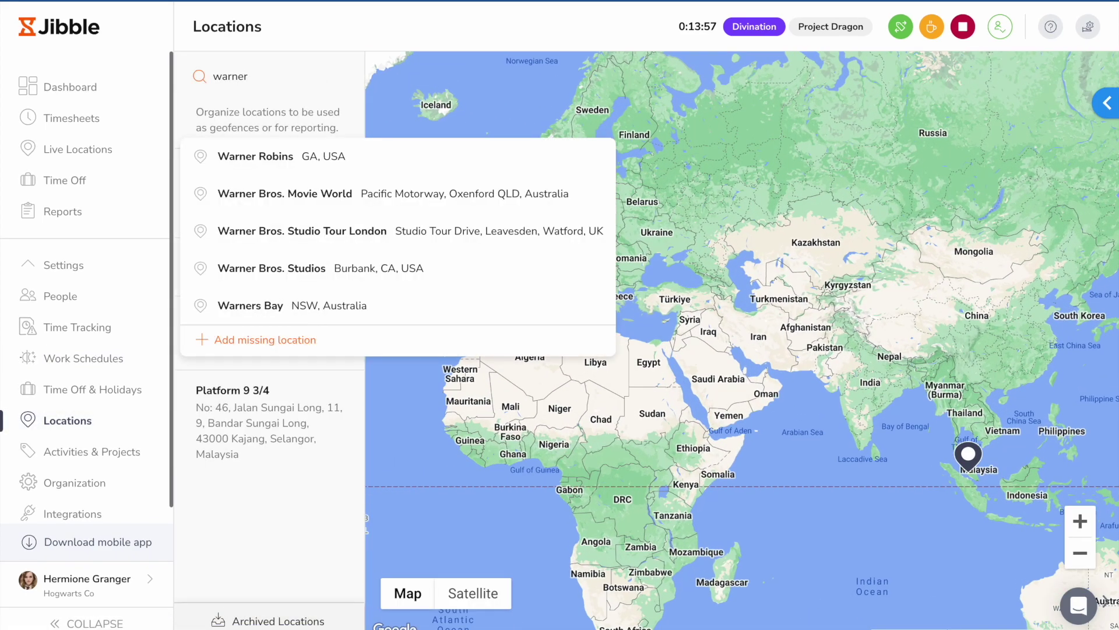
Step: Add Warner Bros. Studios from the search results as a location with a 500-meter radius and save it
{"action": "left_click", "coordinate": [342, 267]}
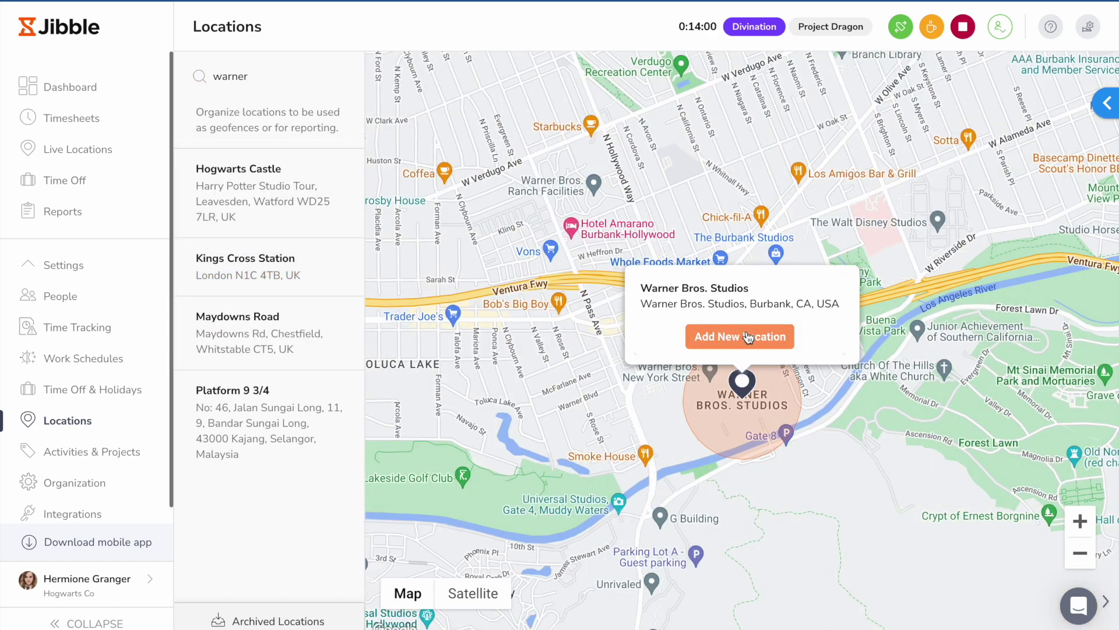
{"action": "left_click", "coordinate": [748, 338]}
{"action": "left_click_drag", "start_coordinate": [994, 231], "coordinate": [928, 236]}
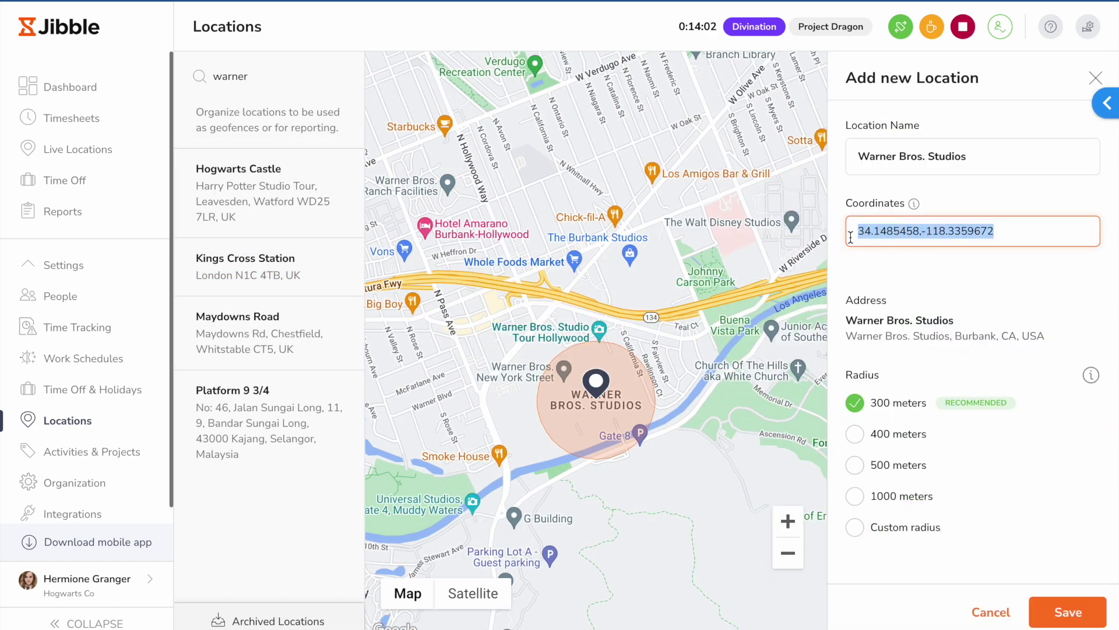
{"action": "left_click", "coordinate": [887, 438]}
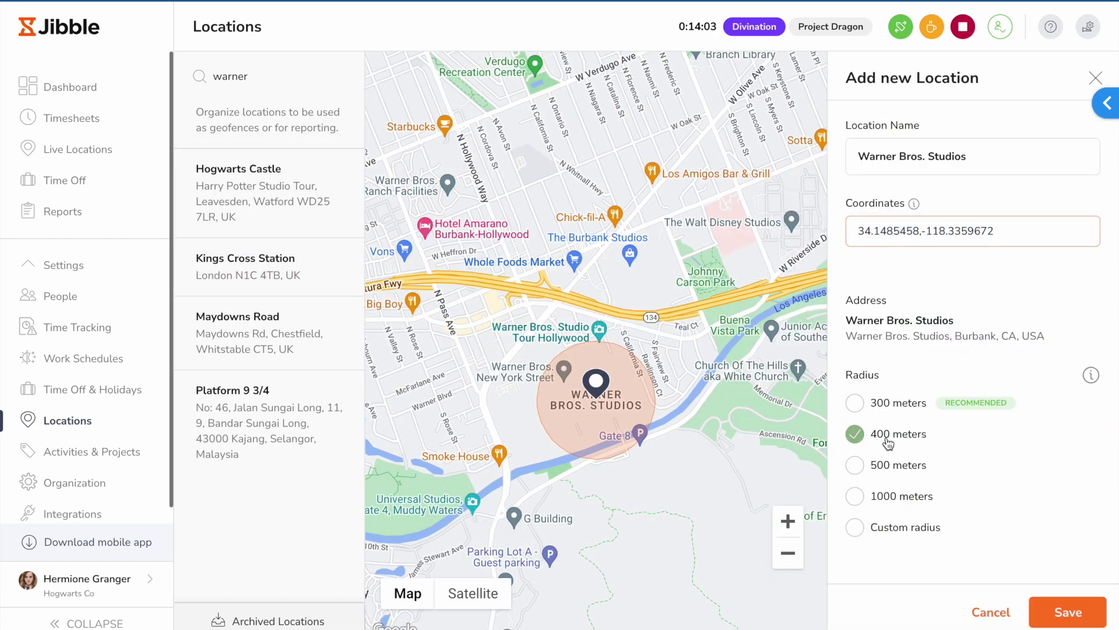
{"action": "left_click", "coordinate": [893, 470]}
{"action": "left_click", "coordinate": [1072, 609]}
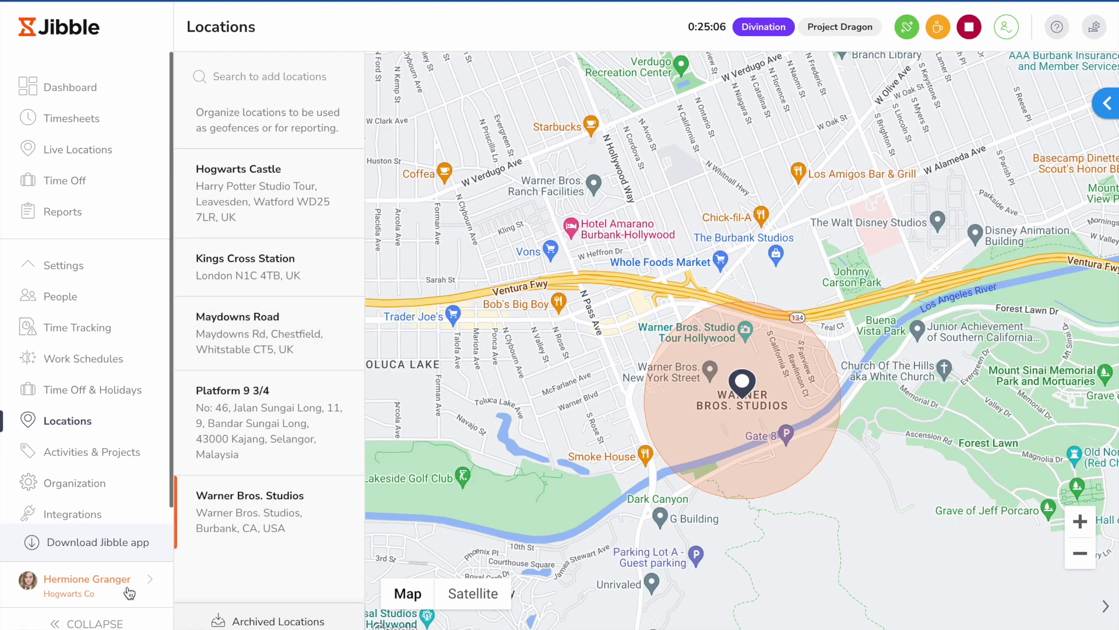
Step: In account settings, turn on email notifications: Daily Team Attendance at 9:00 am and Weekly Team Activity on Monday
{"action": "left_click", "coordinate": [146, 585]}
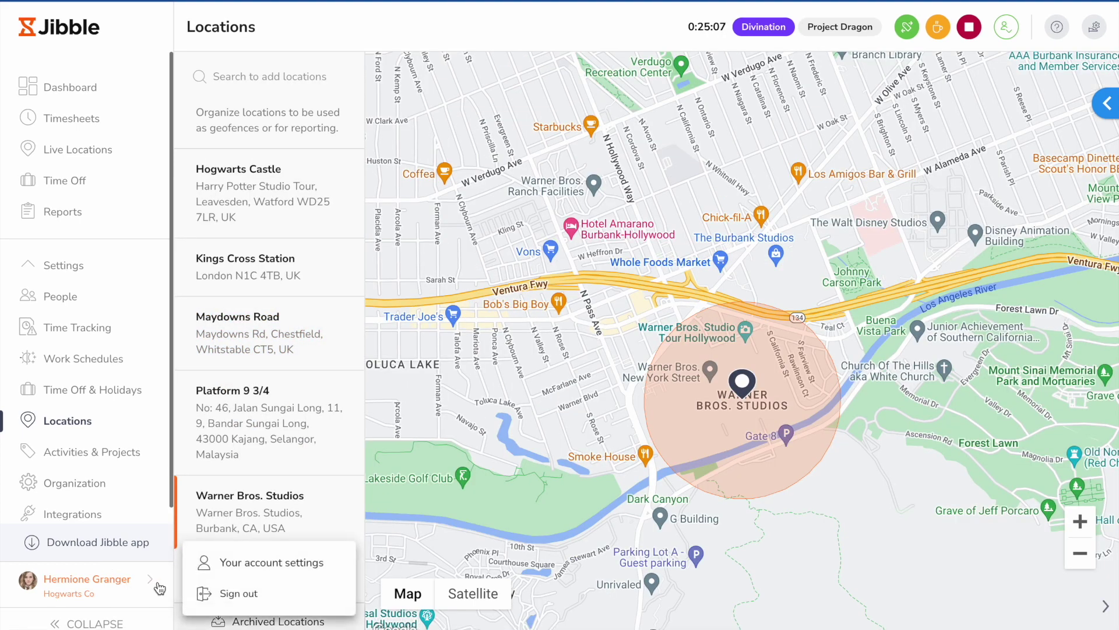
{"action": "left_click", "coordinate": [257, 568]}
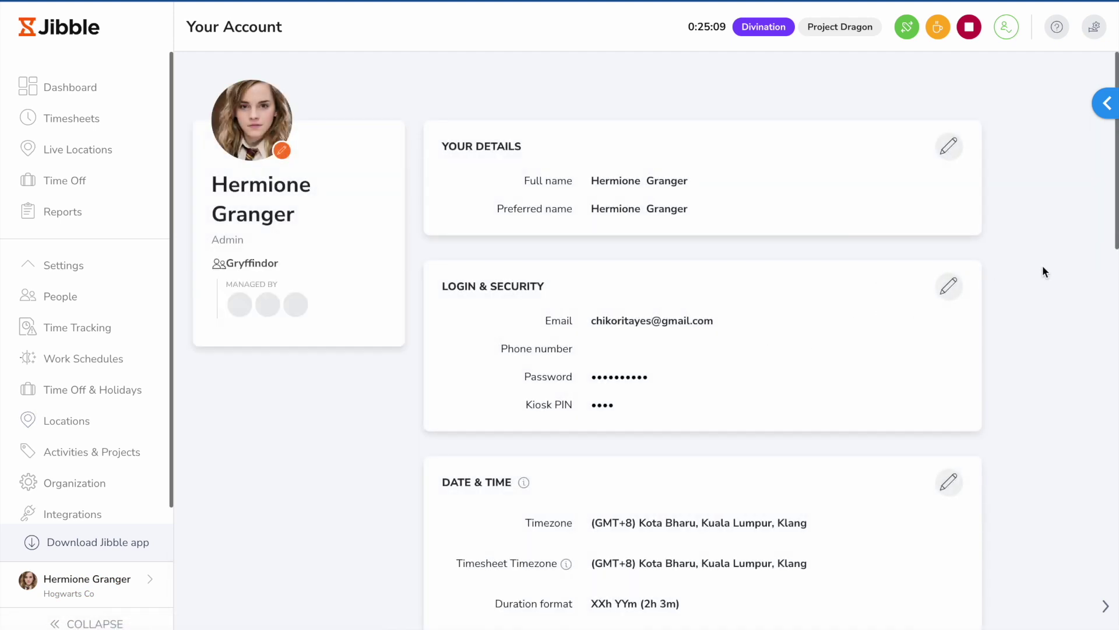
{"action": "scroll", "coordinate": [1042, 270], "scroll_direction": "down", "scroll_amount": 7}
{"action": "scroll", "coordinate": [1042, 270], "scroll_direction": "down", "scroll_amount": 4}
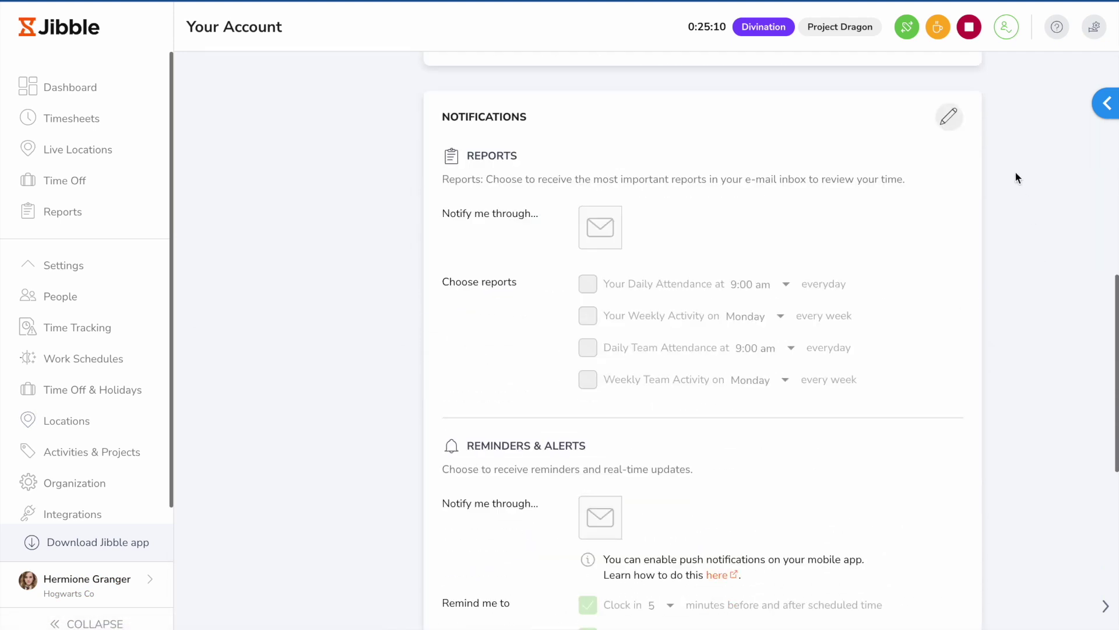
{"action": "left_click", "coordinate": [950, 119]}
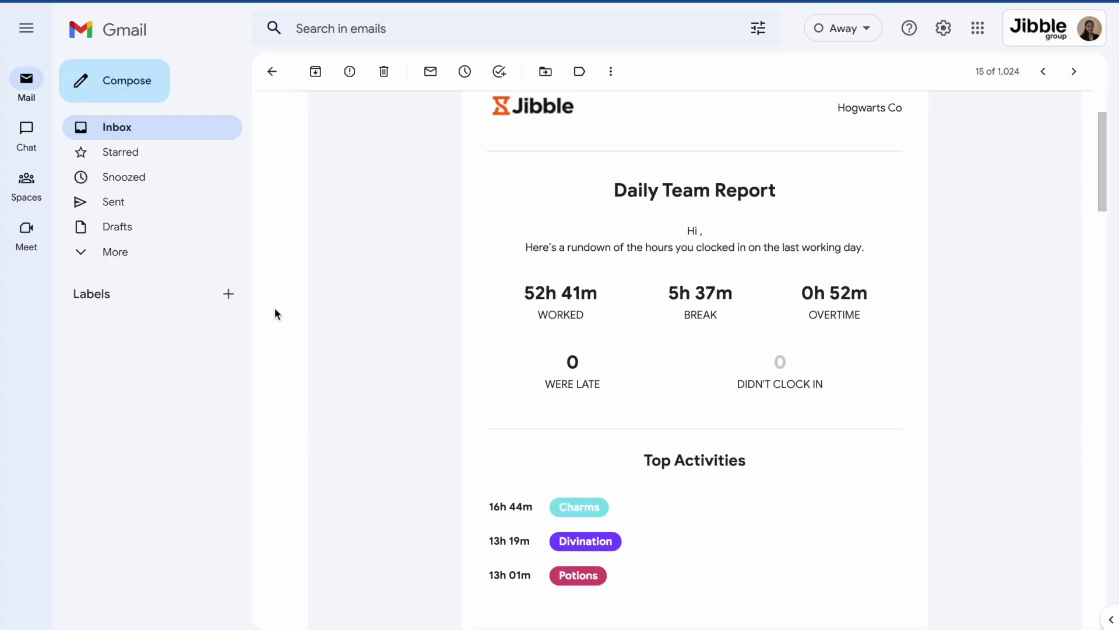
{"action": "scroll", "coordinate": [275, 308], "scroll_direction": "down", "scroll_amount": 4}
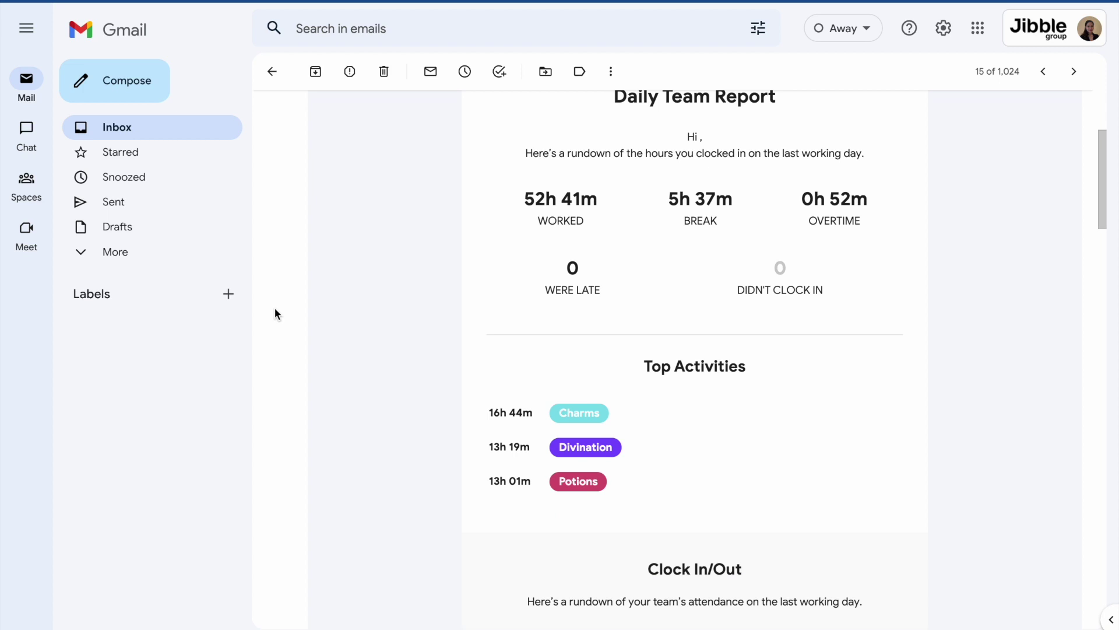
{"action": "scroll", "coordinate": [275, 313], "scroll_direction": "down", "scroll_amount": 6}
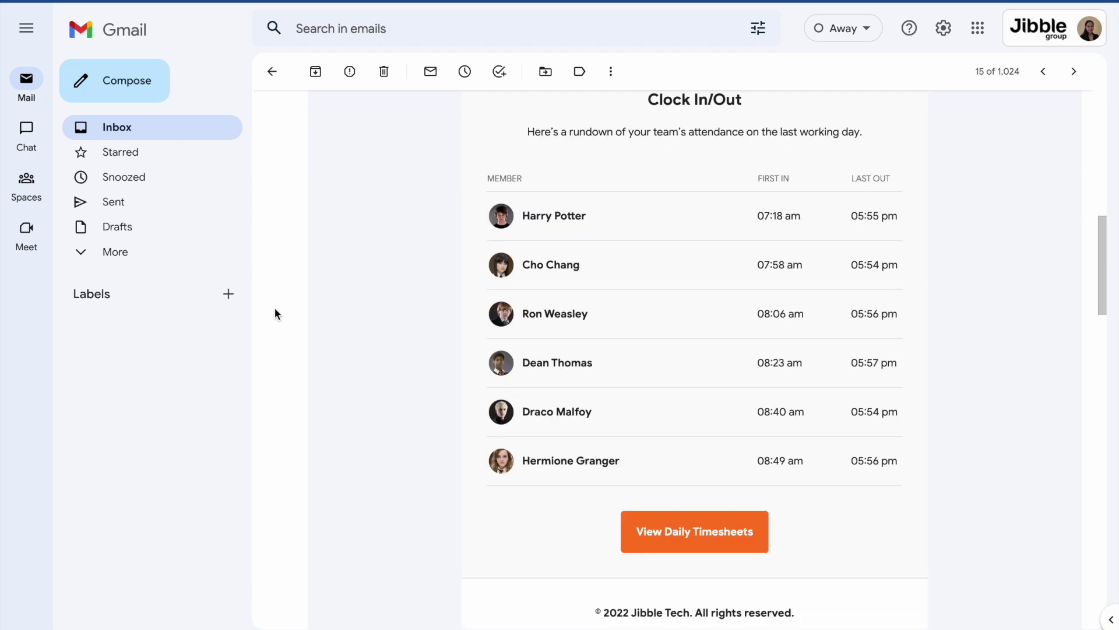
{"action": "scroll", "coordinate": [275, 308], "scroll_direction": "down", "scroll_amount": 2}
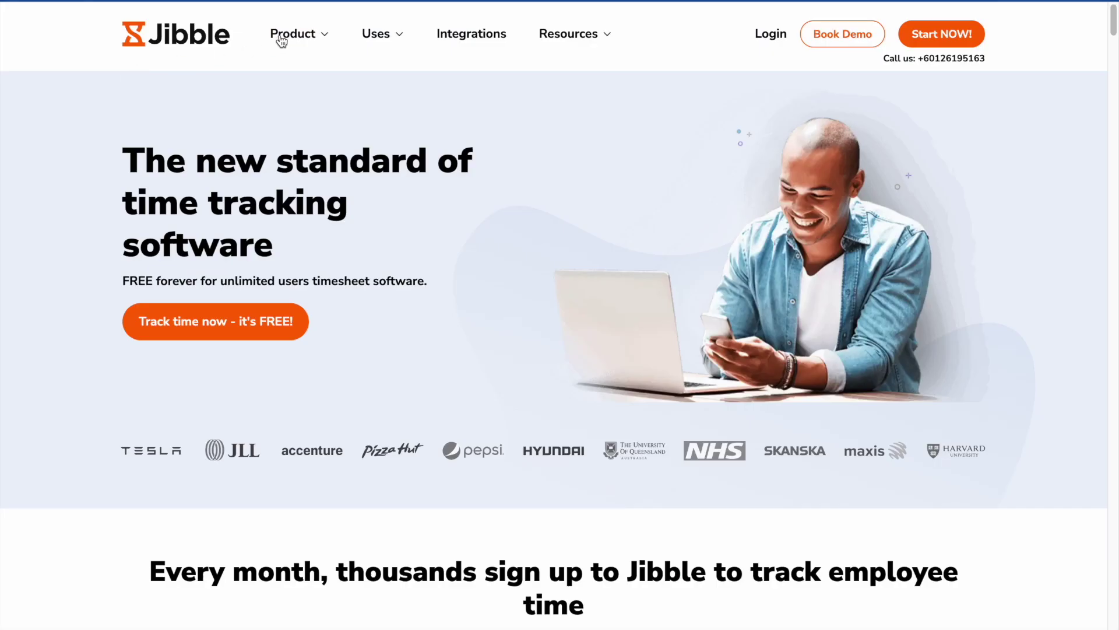
Step: Open the Time & attendance software page and scroll through its face recognition, kiosk and time entry sections
{"action": "mouse_move", "coordinate": [298, 37]}
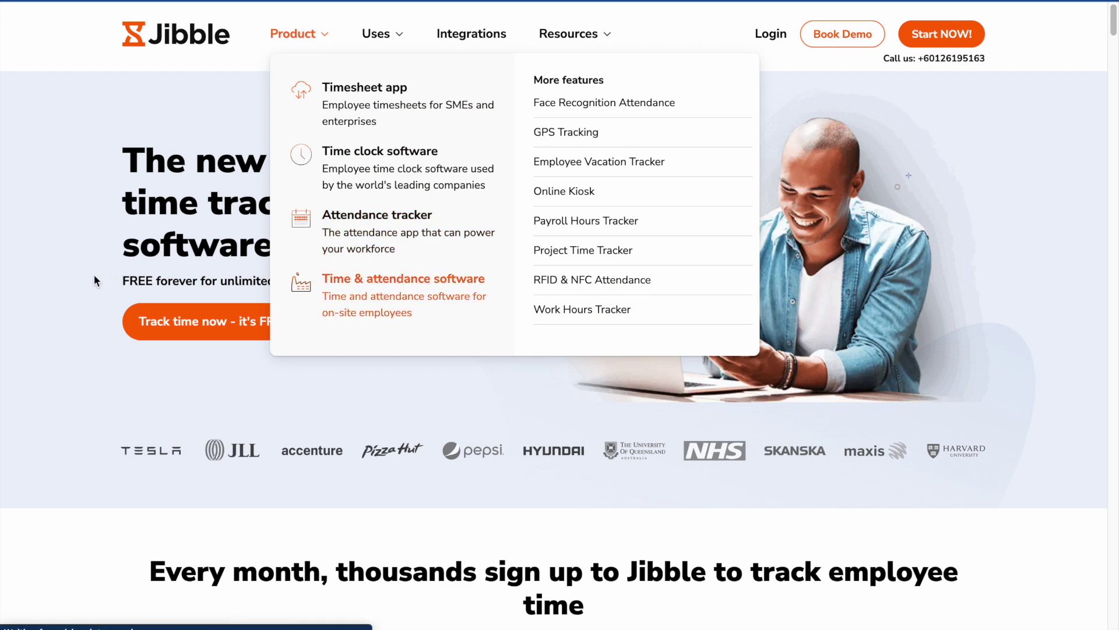
{"action": "scroll", "coordinate": [60, 288], "scroll_direction": "down", "scroll_amount": 2}
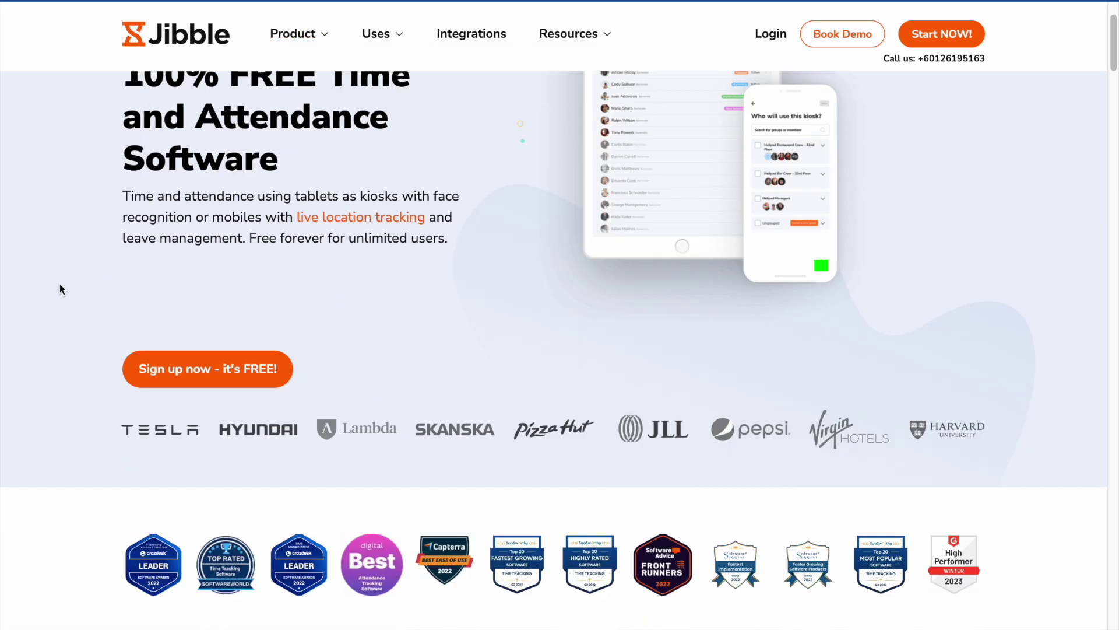
{"action": "scroll", "coordinate": [60, 289], "scroll_direction": "down", "scroll_amount": 10}
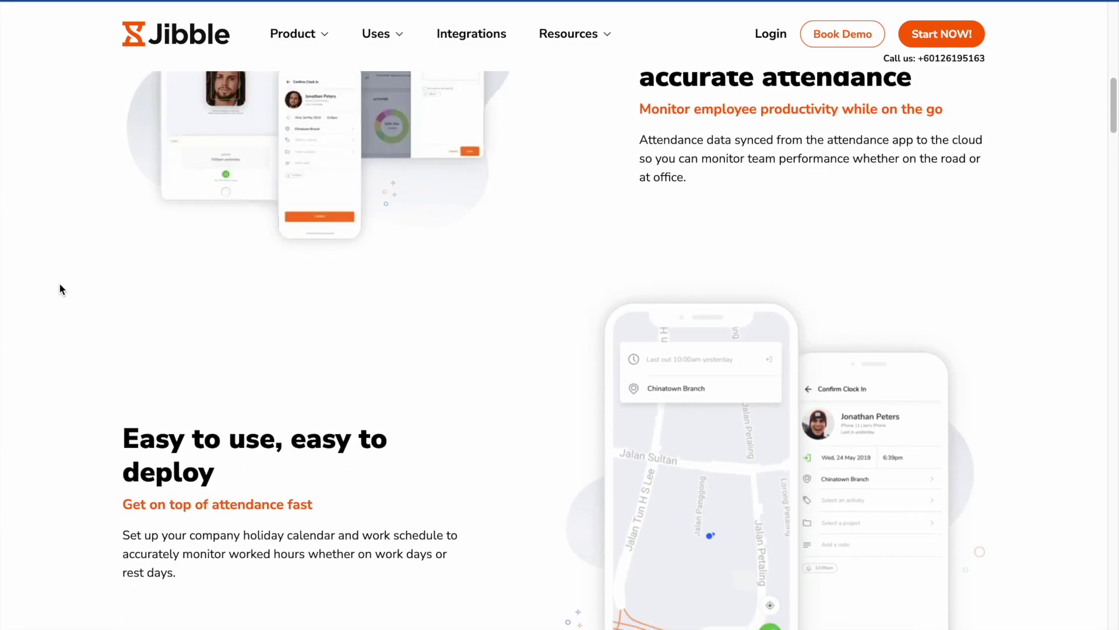
{"action": "scroll", "coordinate": [60, 289], "scroll_direction": "down", "scroll_amount": 15}
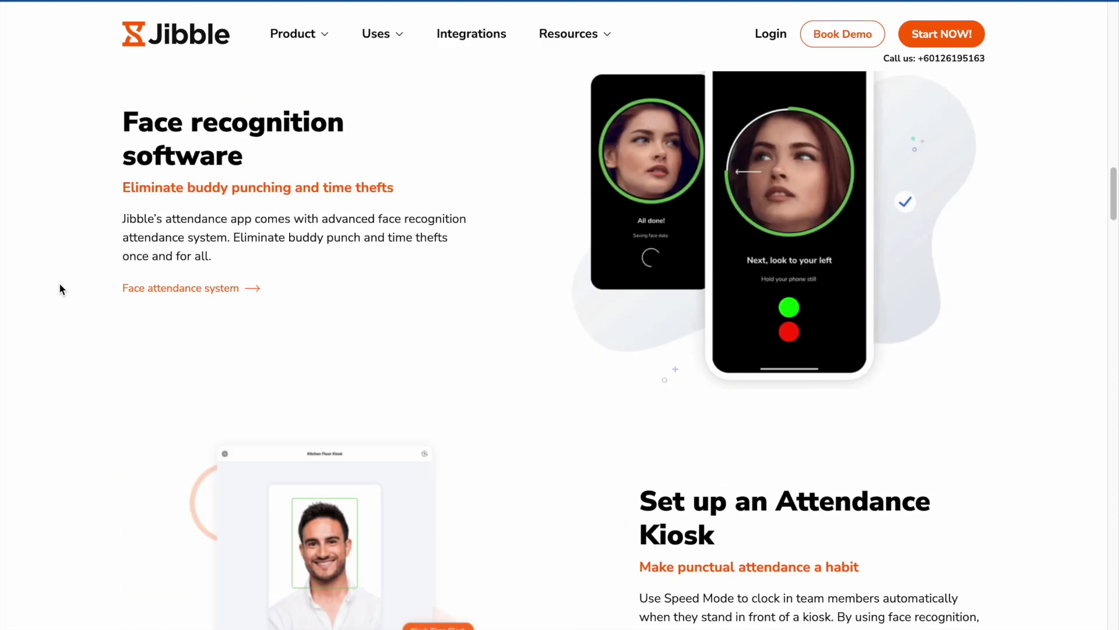
{"action": "scroll", "coordinate": [60, 288], "scroll_direction": "down", "scroll_amount": 15}
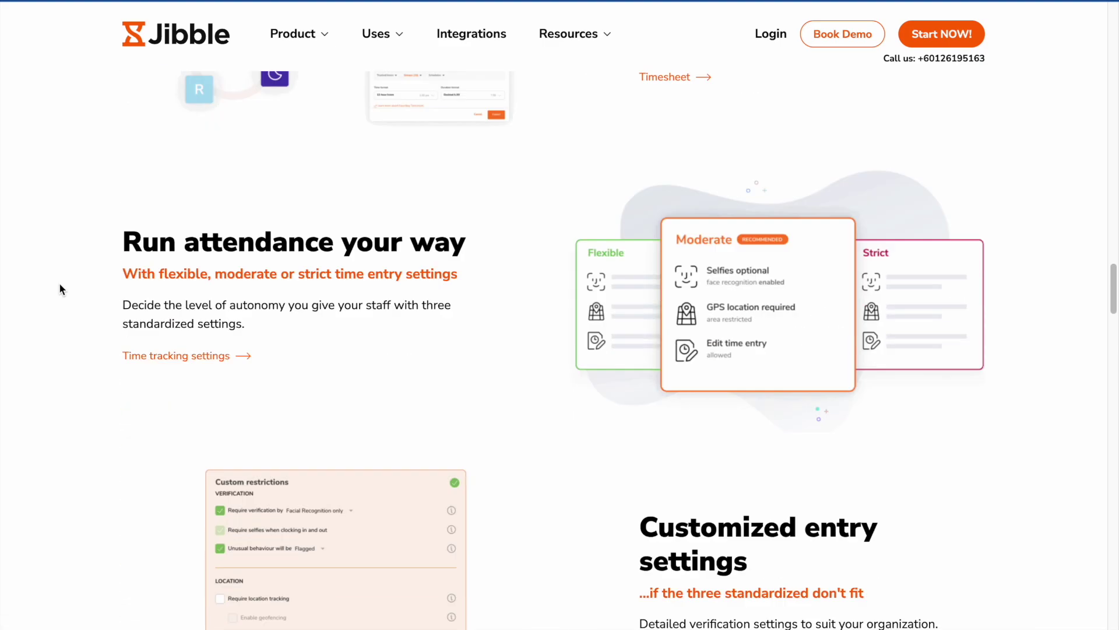